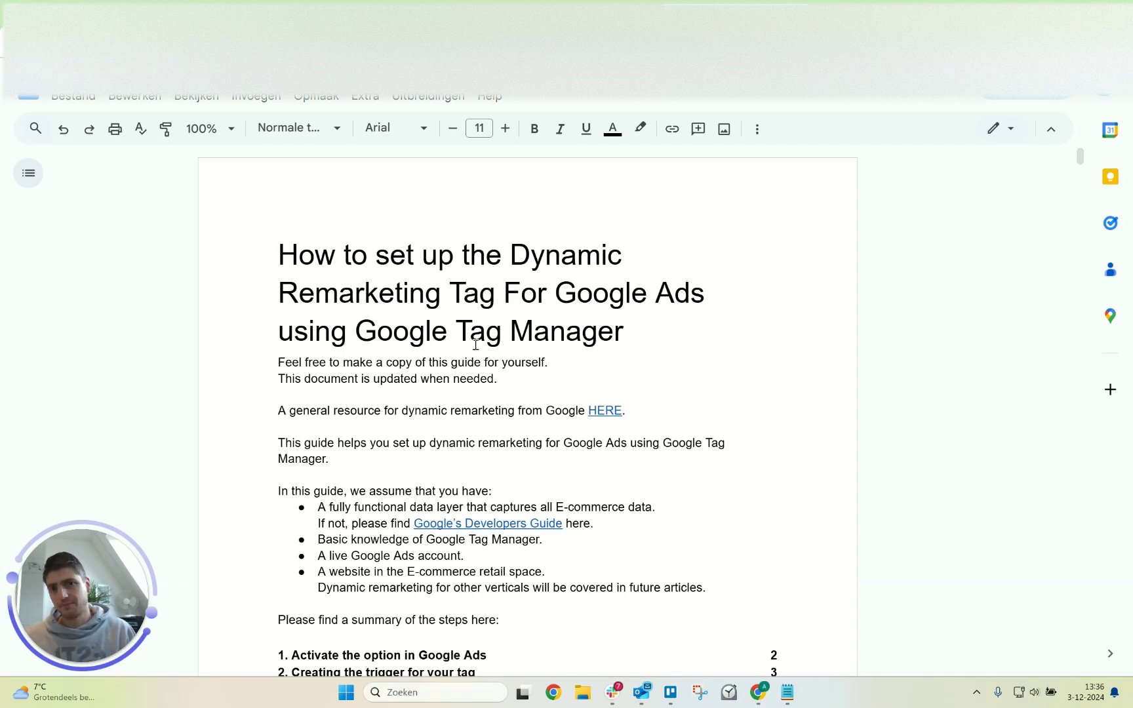
# Scroll the Docs guide to the add_to_cart data layer screenshot, then bring up the blog article.
pyautogui.scroll(-20, 393, 387)
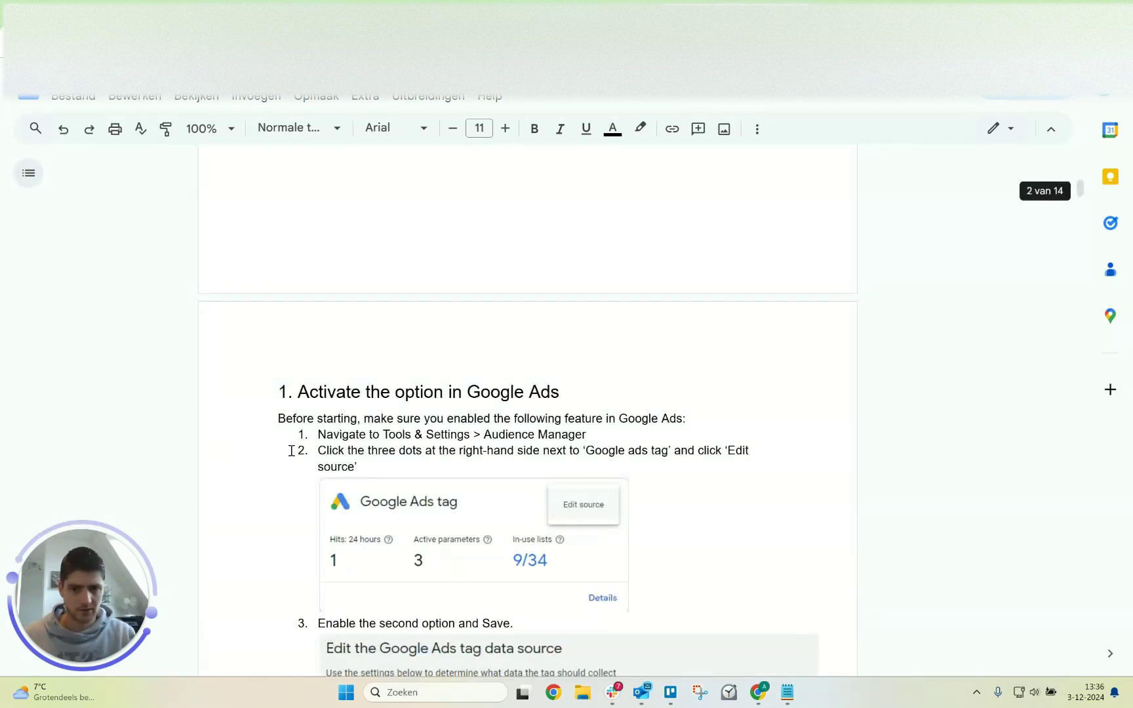
pyautogui.scroll(-20, 432, 400)
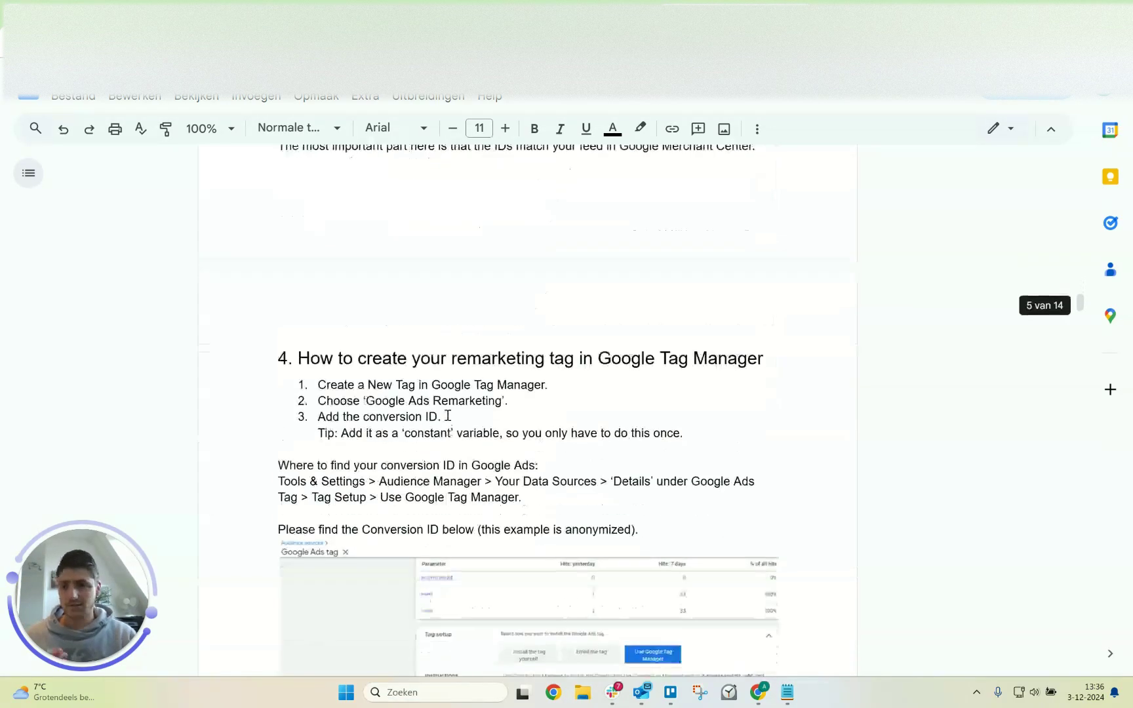
pyautogui.scroll(-20, 448, 416)
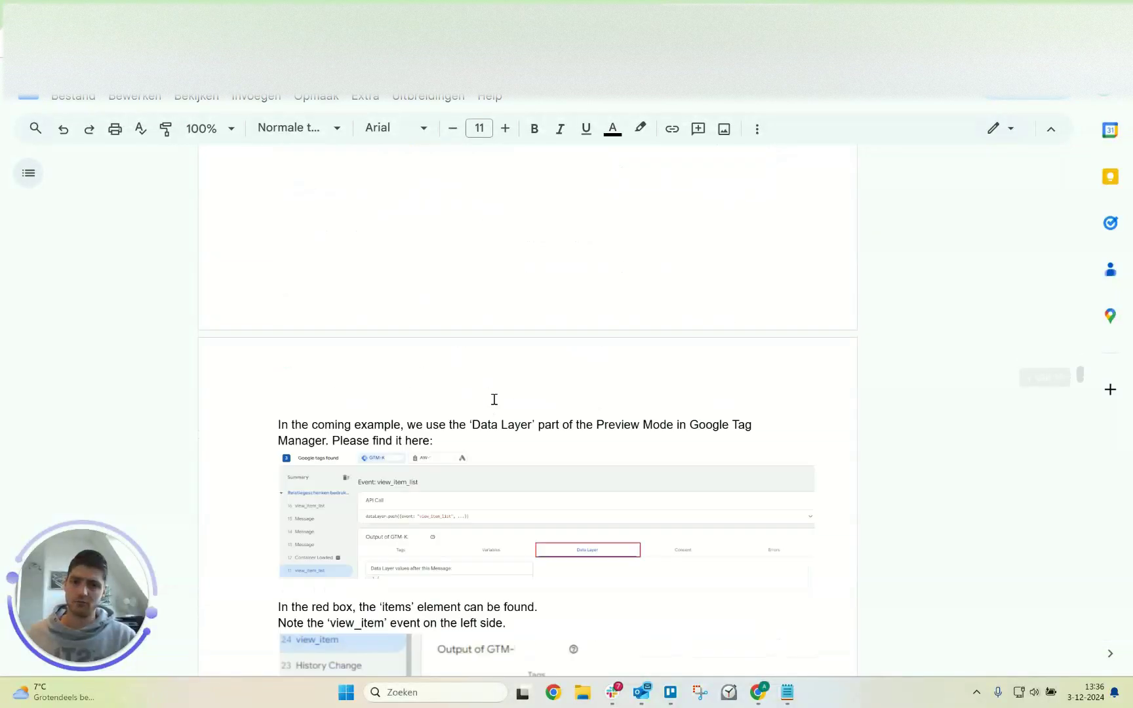
pyautogui.scroll(-3, 517, 339)
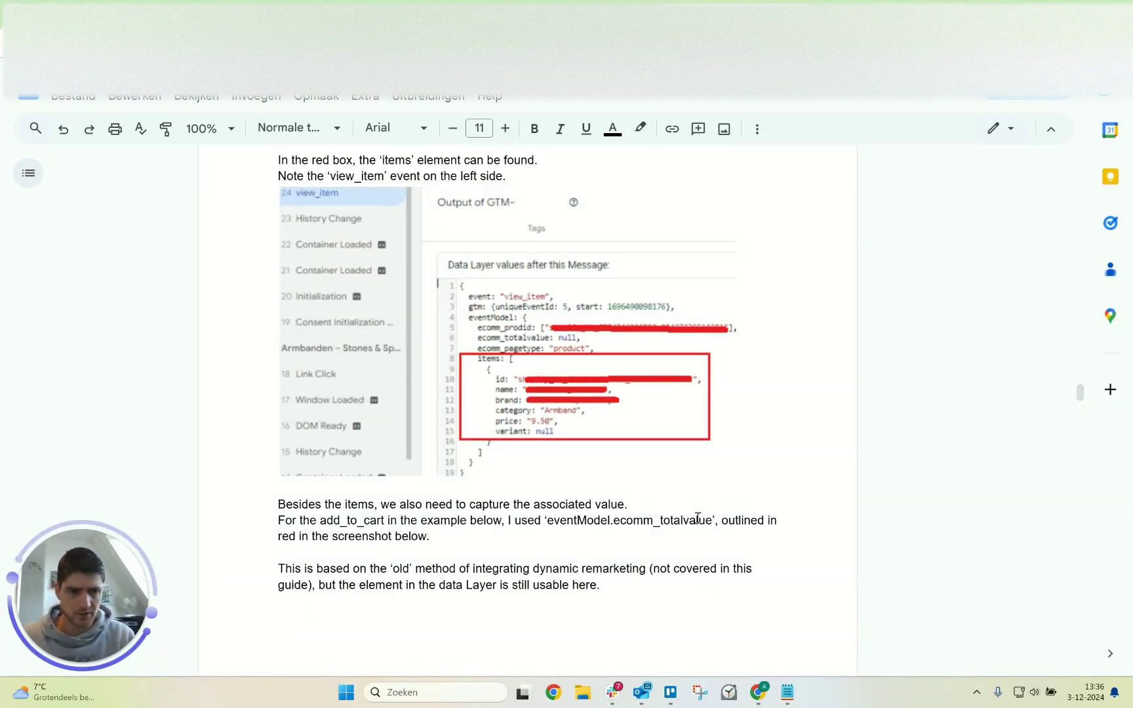
pyautogui.scroll(-5, 532, 506)
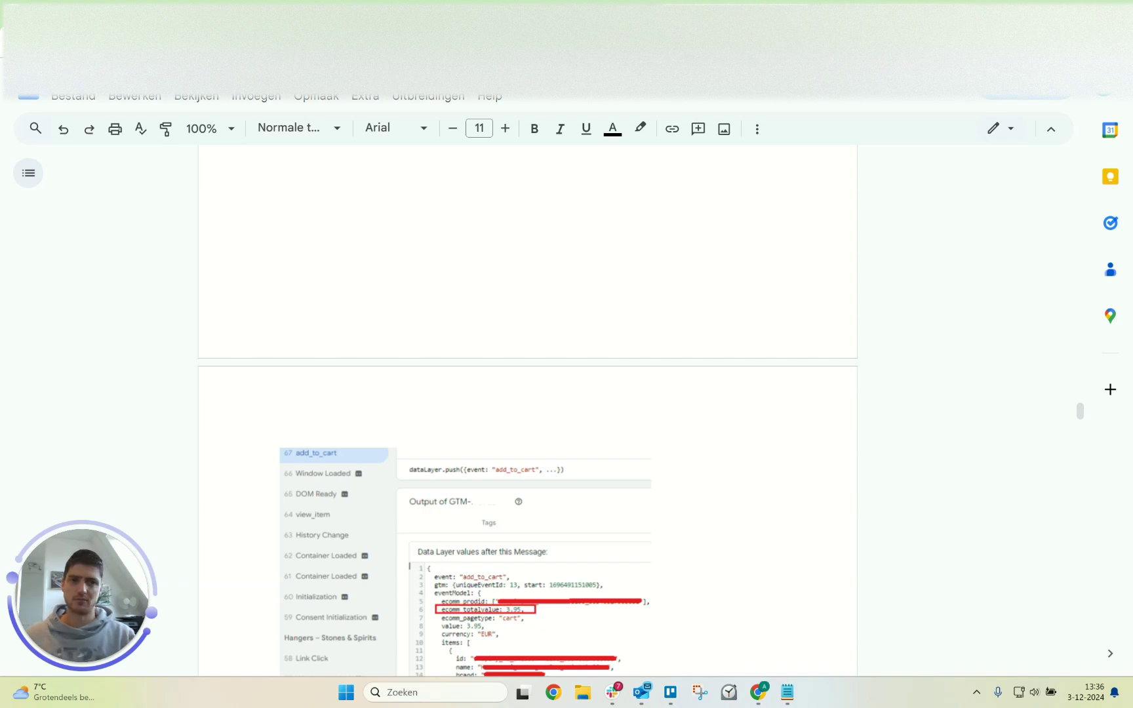
pyautogui.click(879, 14)
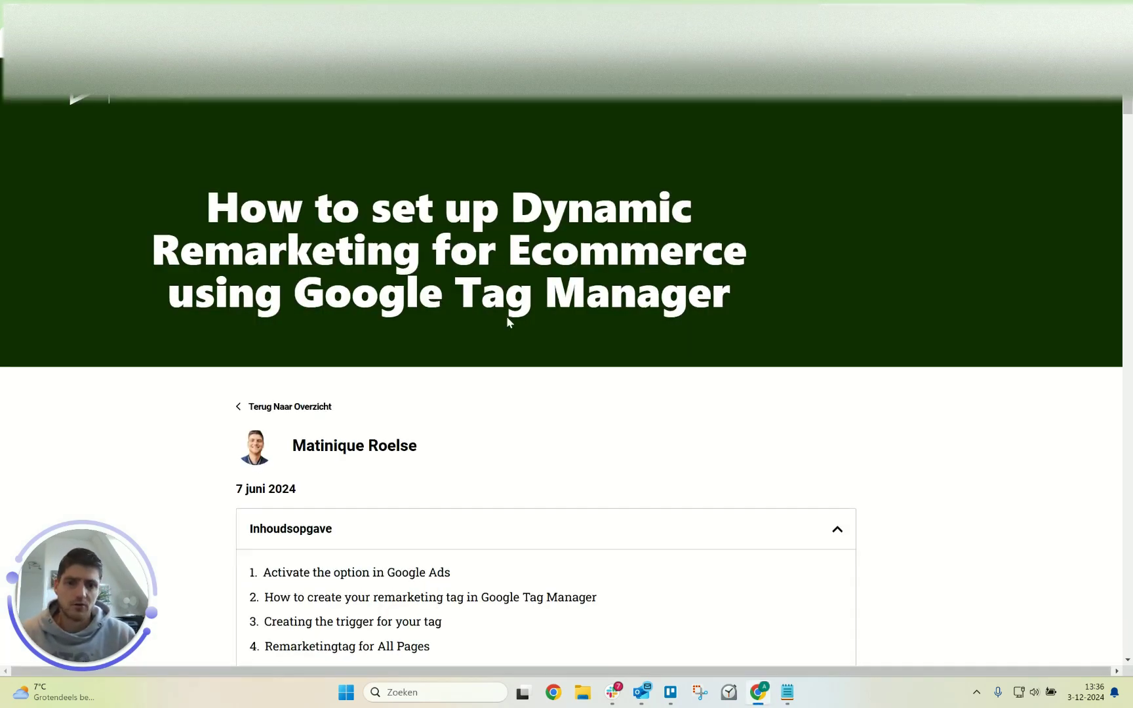
# Skim the article's Conversion ID and items-array examples, then go back to the Docs guide.
pyautogui.scroll(-15, 474, 283)
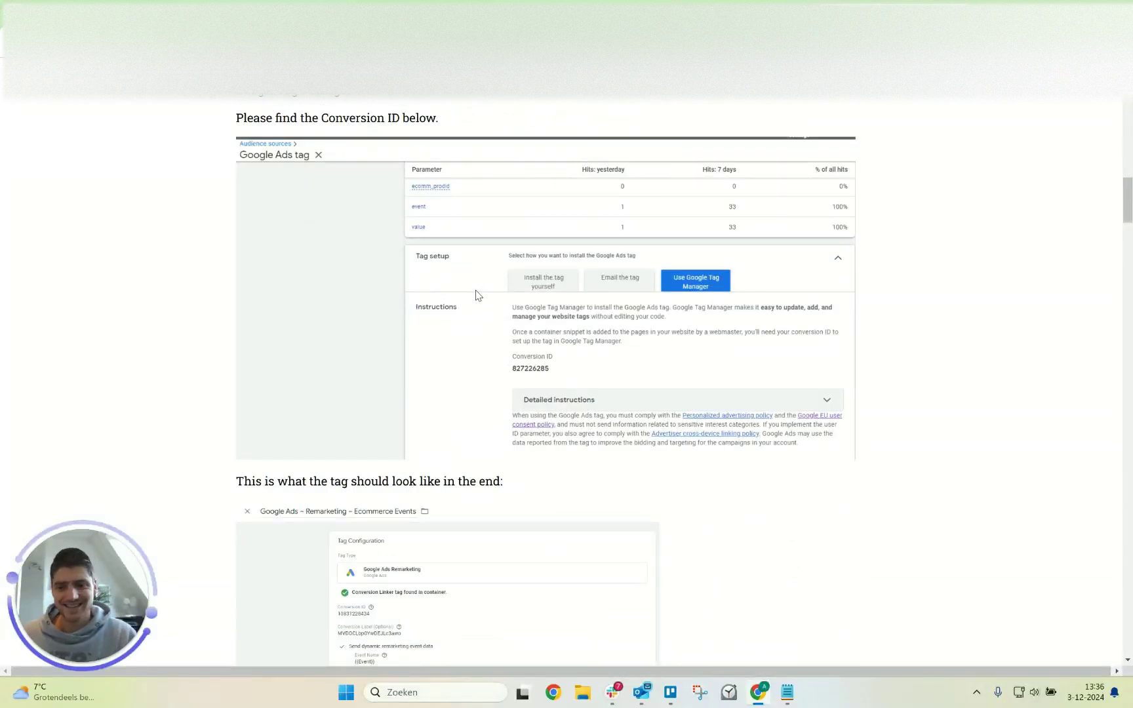
pyautogui.scroll(-13, 544, 266)
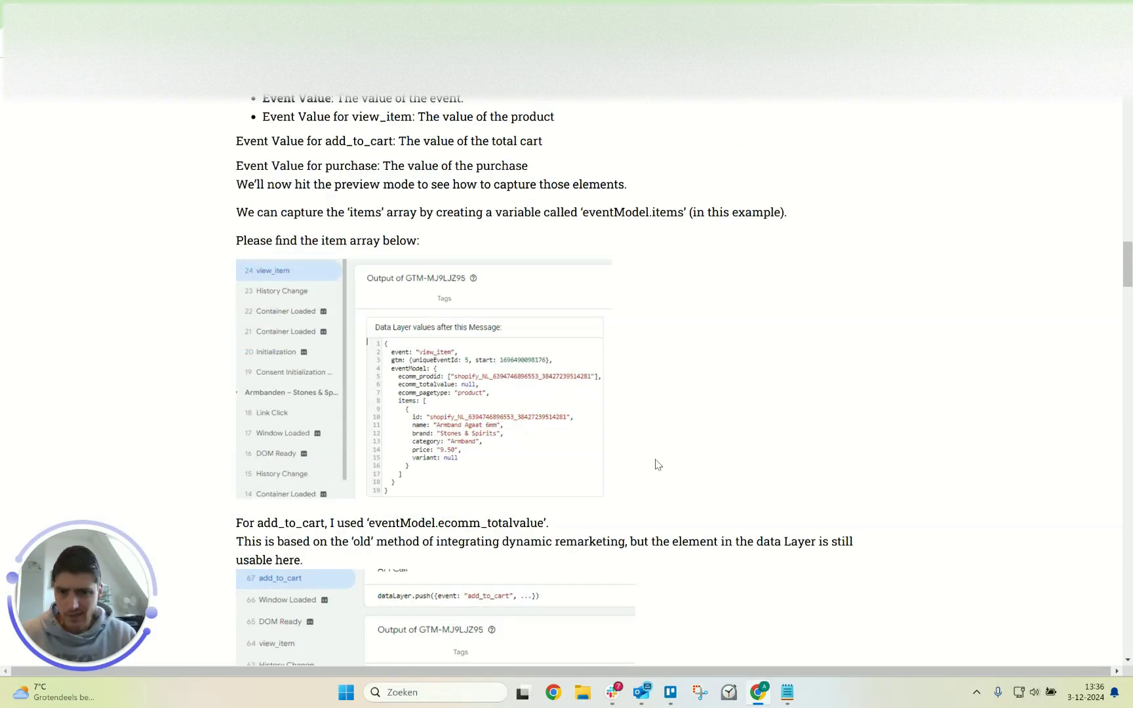
pyautogui.scroll(-3, 610, 445)
pyautogui.scroll(12, 805, 452)
pyautogui.scroll(10, 747, 462)
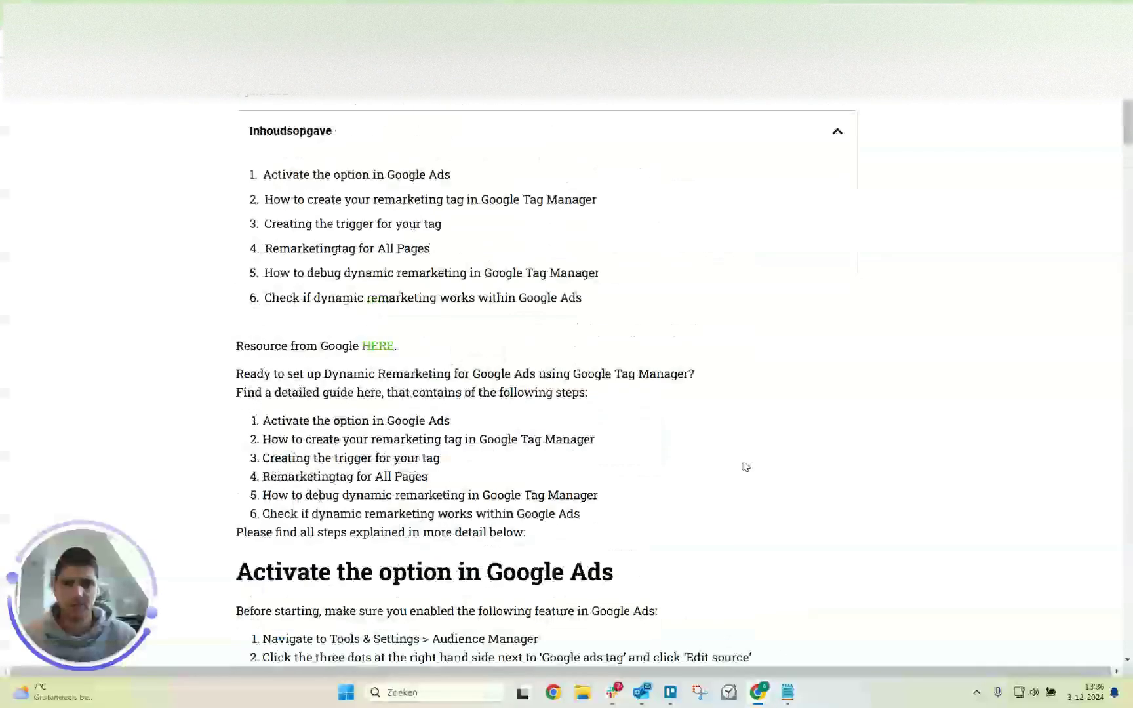
pyautogui.hotkey('ctrl', 'Tab')
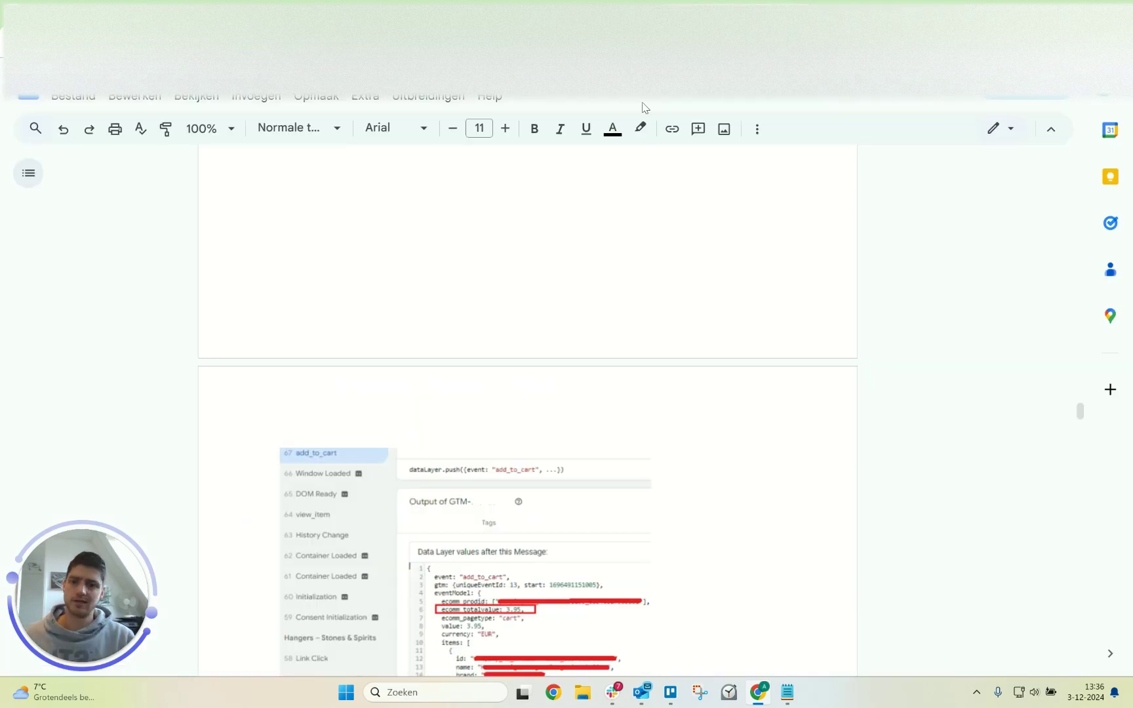
# Scroll back up to the step summary at the top of the guide.
pyautogui.scroll(15, 541, 313)
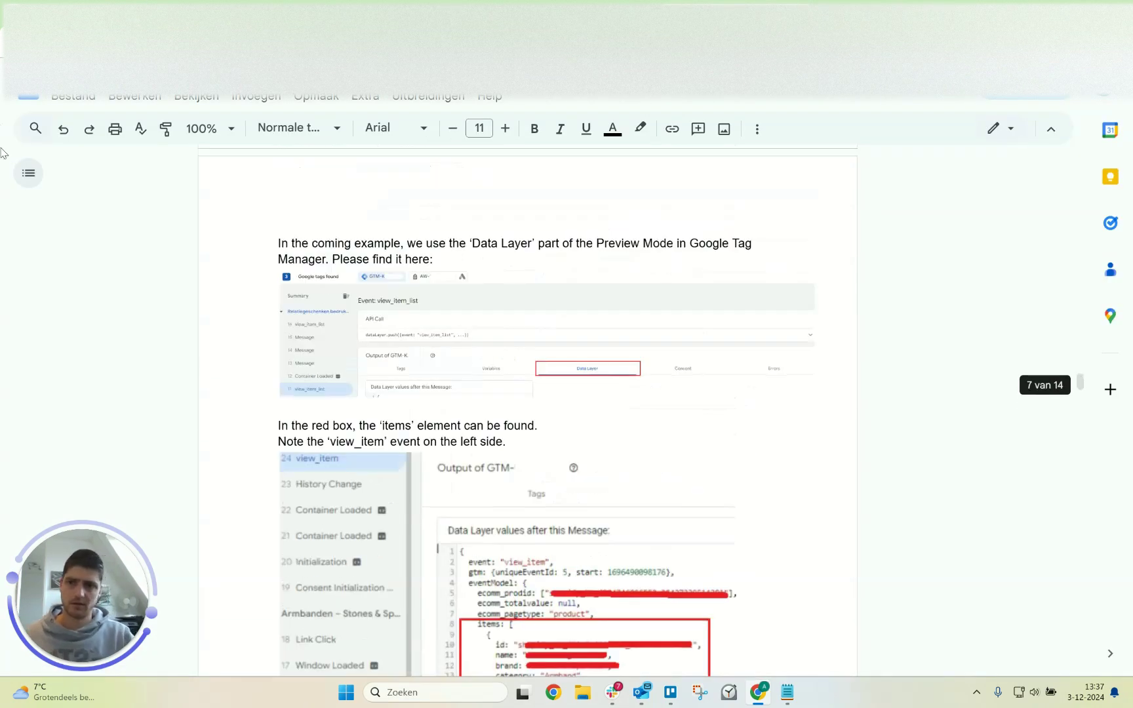
pyautogui.scroll(10, 521, 379)
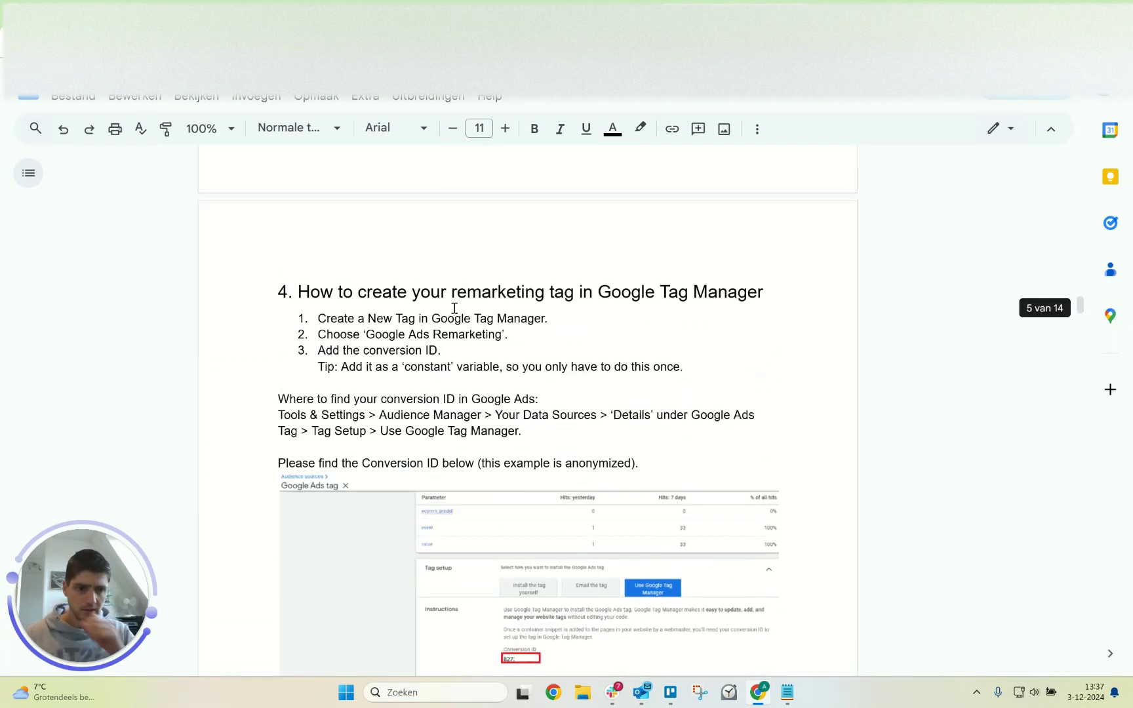
pyautogui.scroll(15, 420, 438)
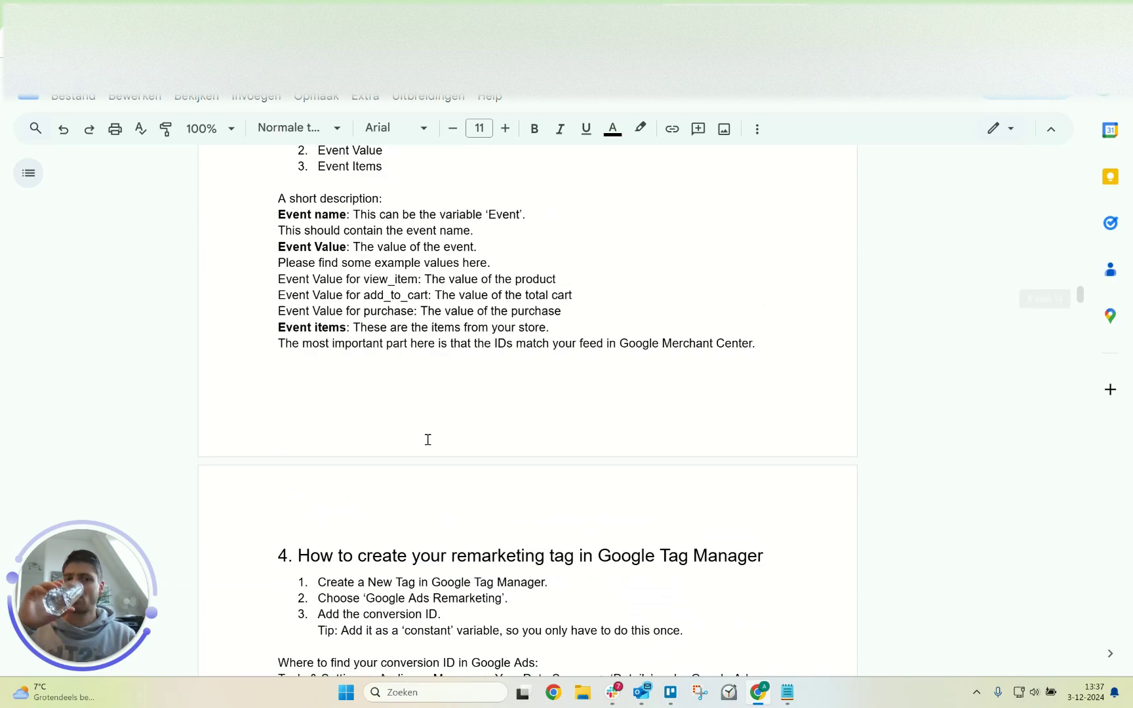
pyautogui.scroll(20, 453, 406)
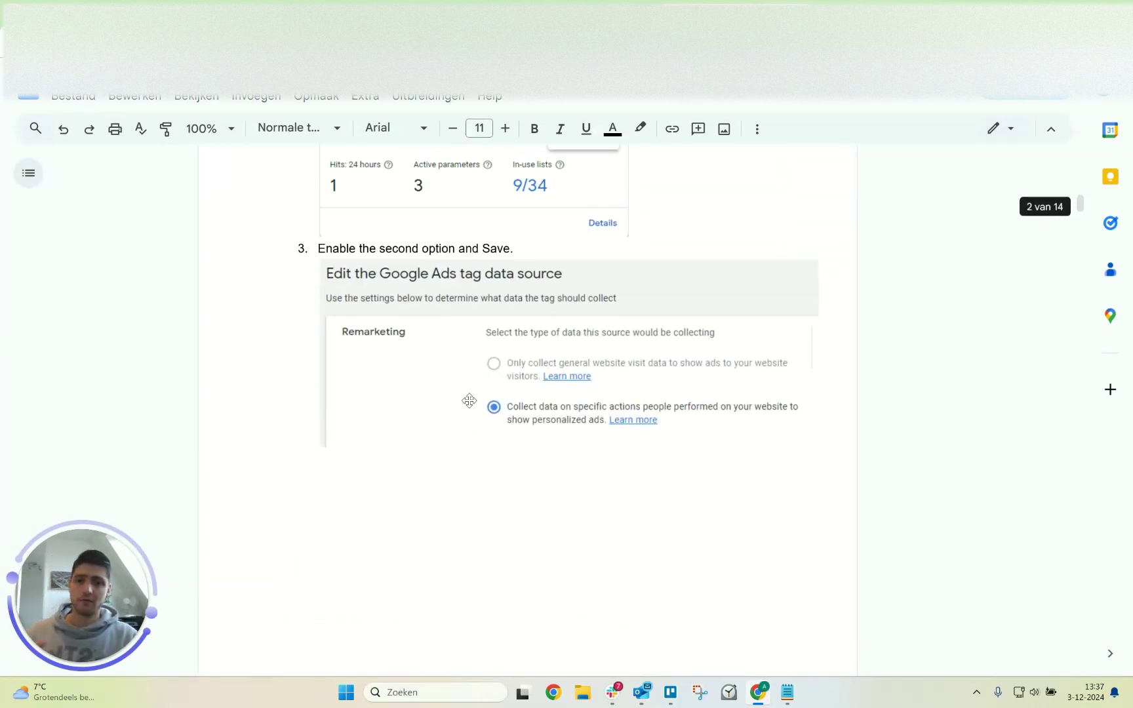
pyautogui.scroll(5, 459, 393)
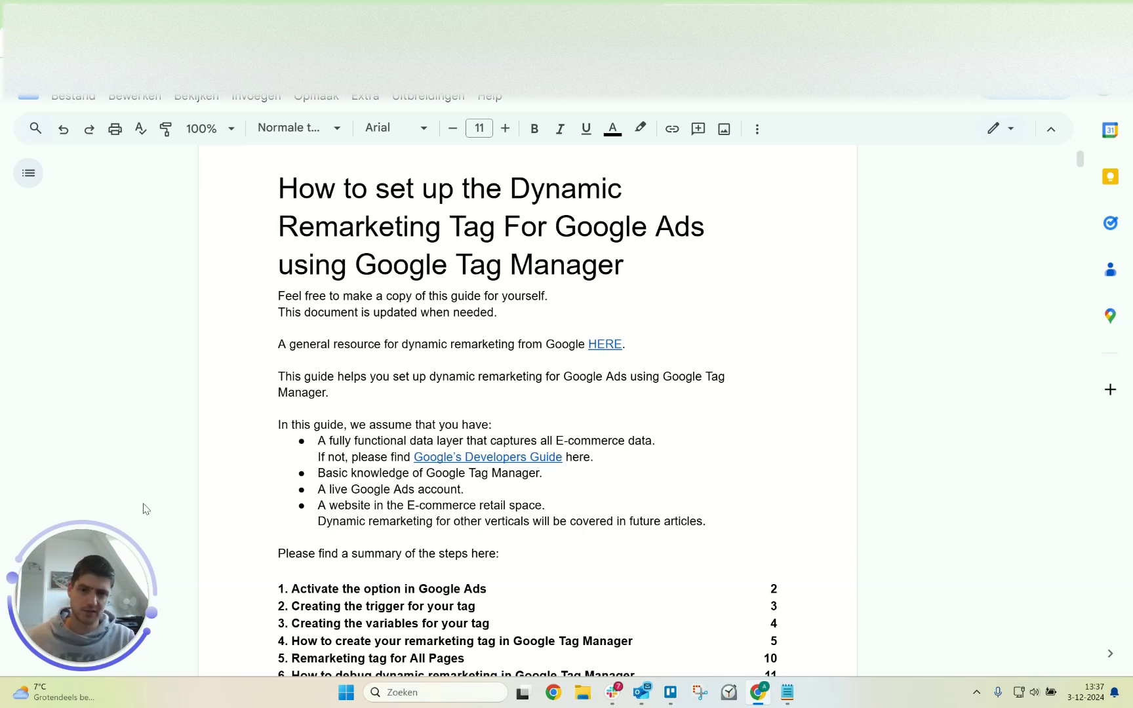
# Read section 1 on activating the option, then view the Google Ads event parameter values.
pyautogui.scroll(-4, 356, 463)
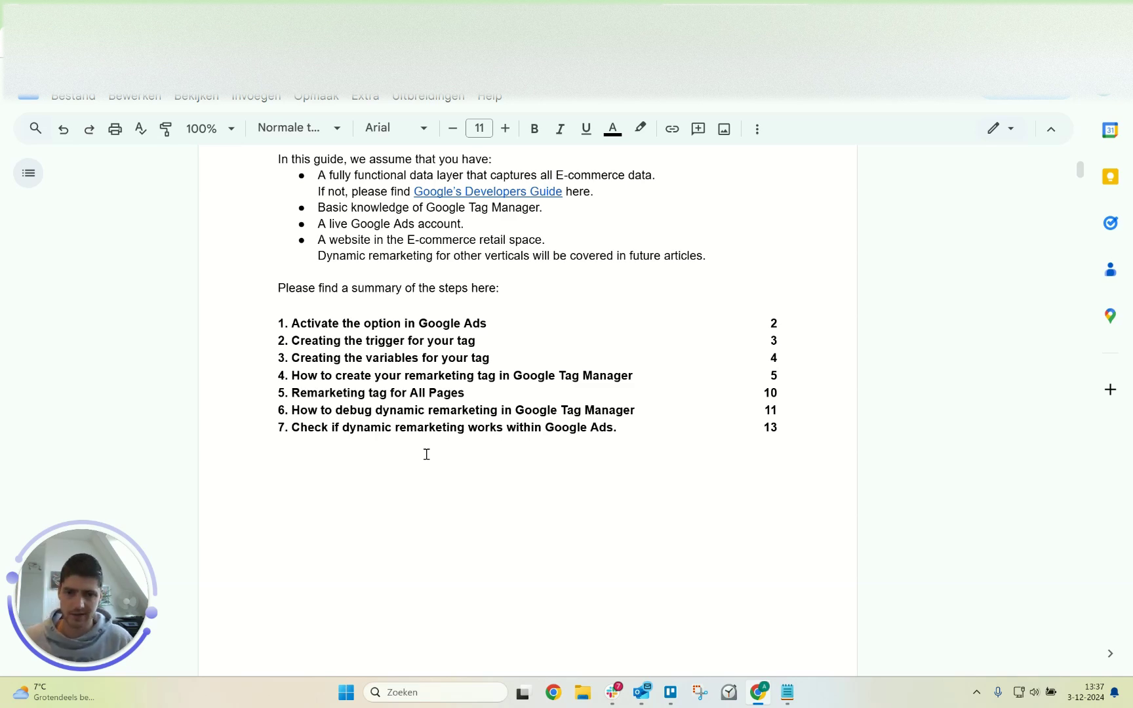
pyautogui.scroll(-8, 426, 454)
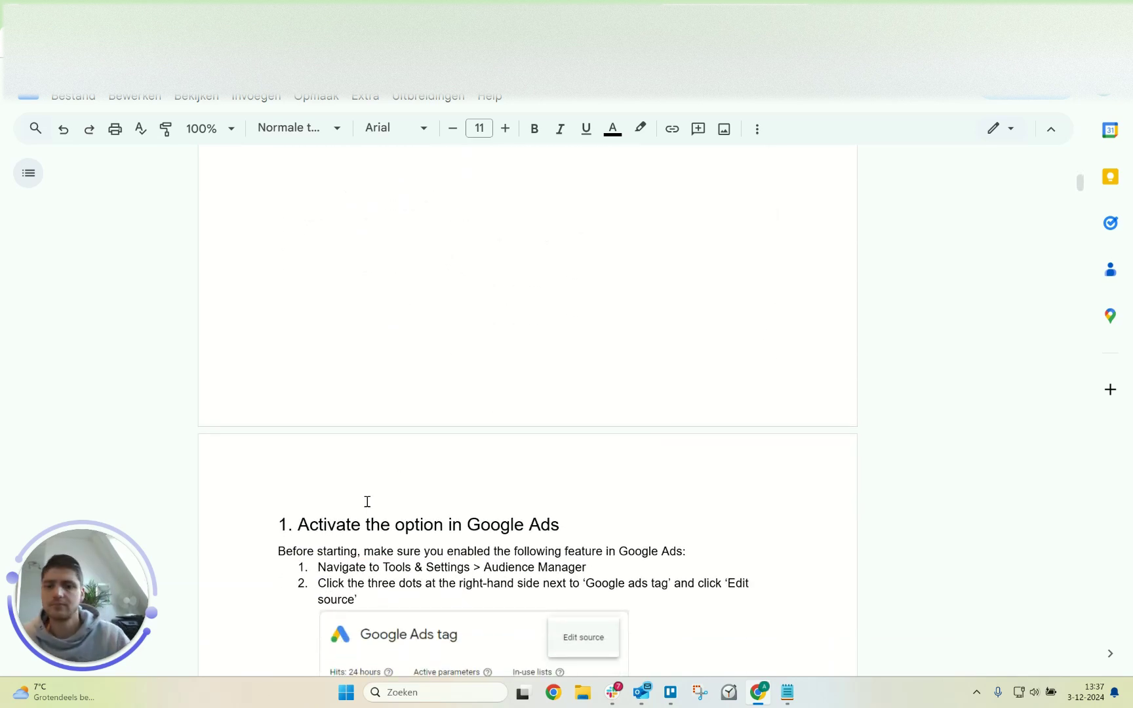
pyautogui.scroll(-2, 519, 531)
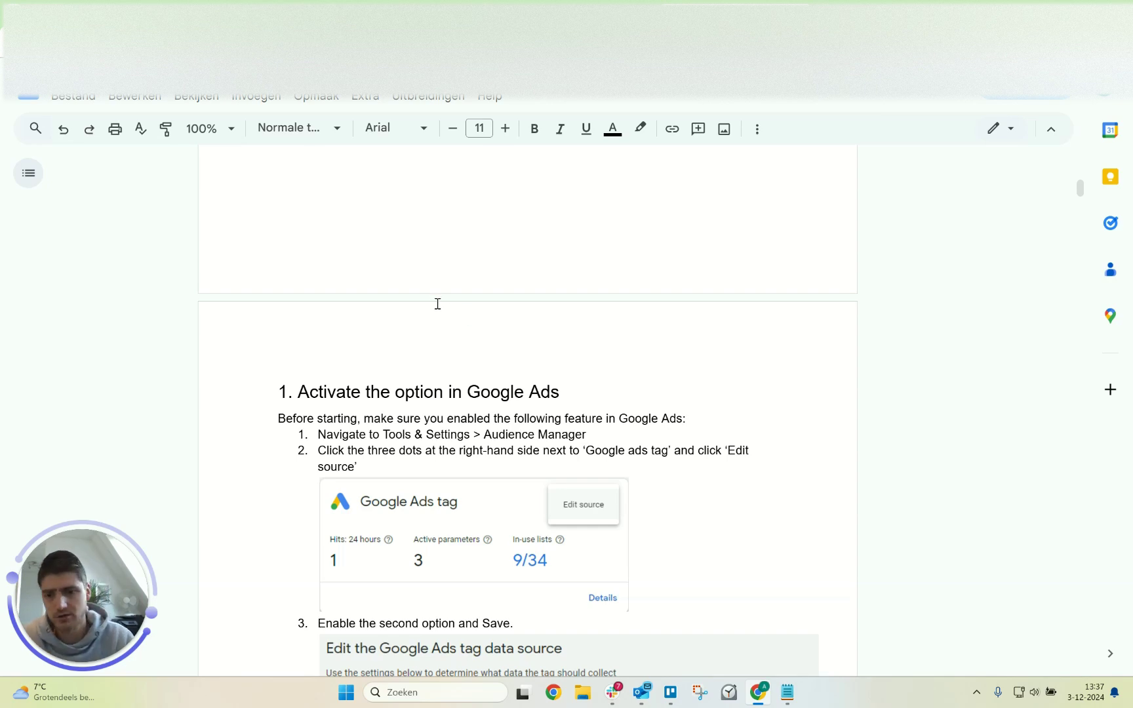
pyautogui.hotkey('ctrl', 'Tab')
pyautogui.scroll(3, 312, 261)
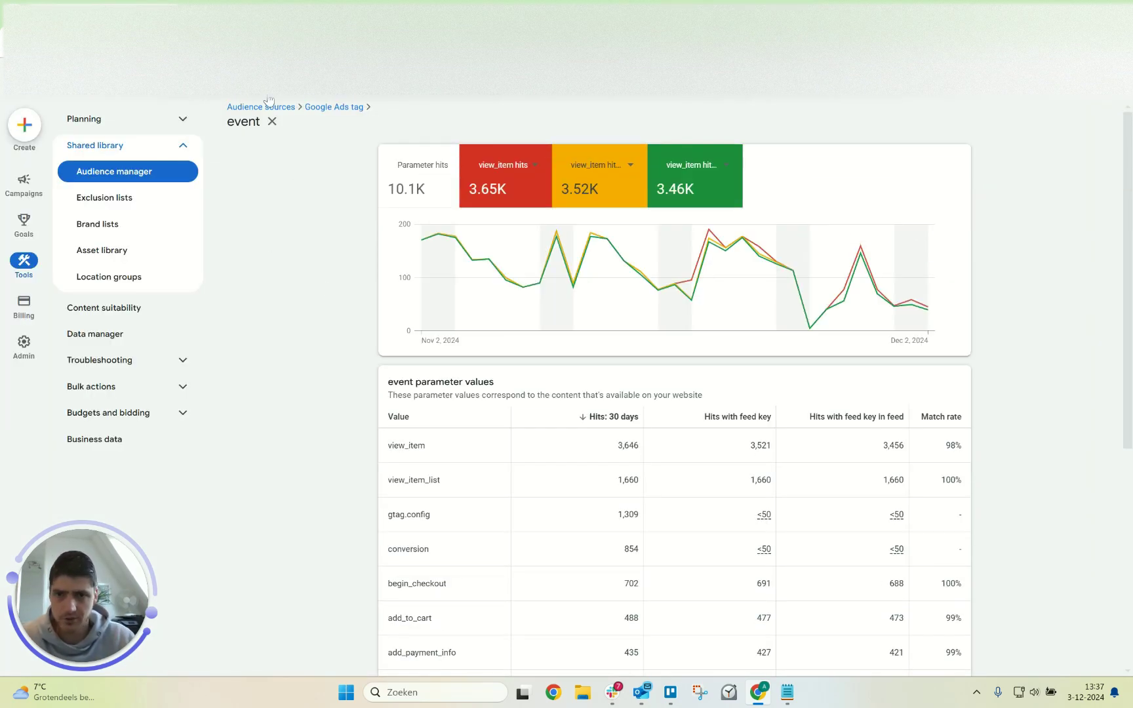
# Open Edit source on the Google Ads tag to confirm specific-action collection, then return to the guide.
pyautogui.click(256, 106)
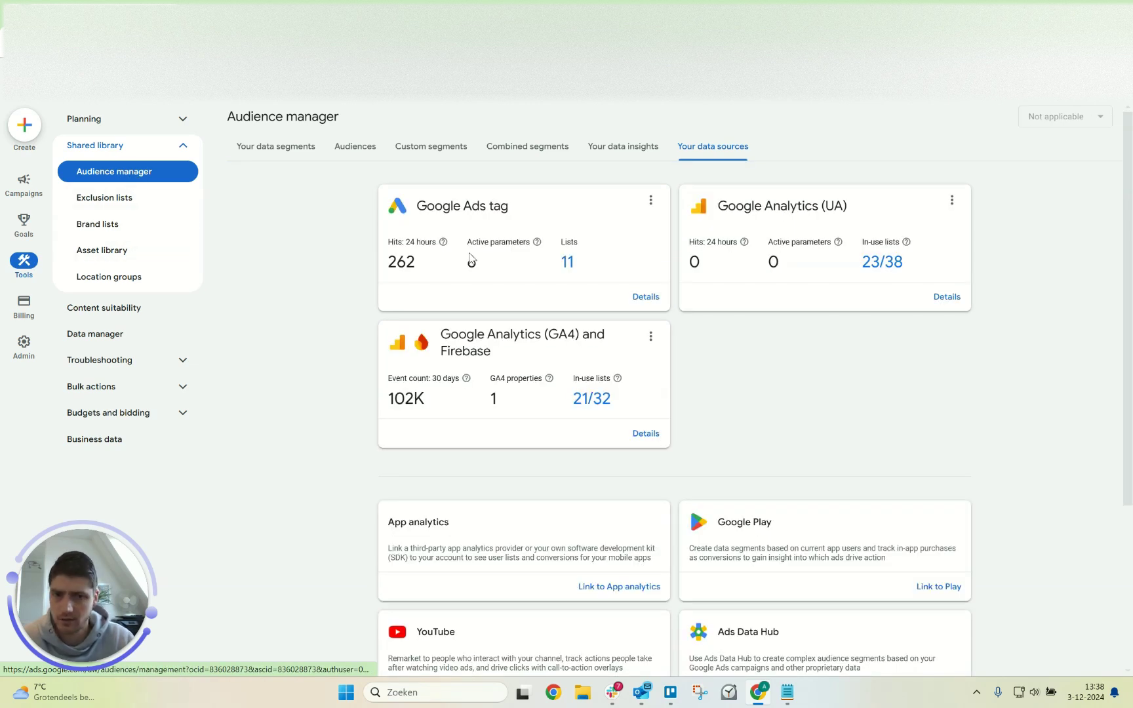
pyautogui.click(651, 201)
pyautogui.click(651, 200)
pyautogui.click(651, 200)
pyautogui.click(631, 210)
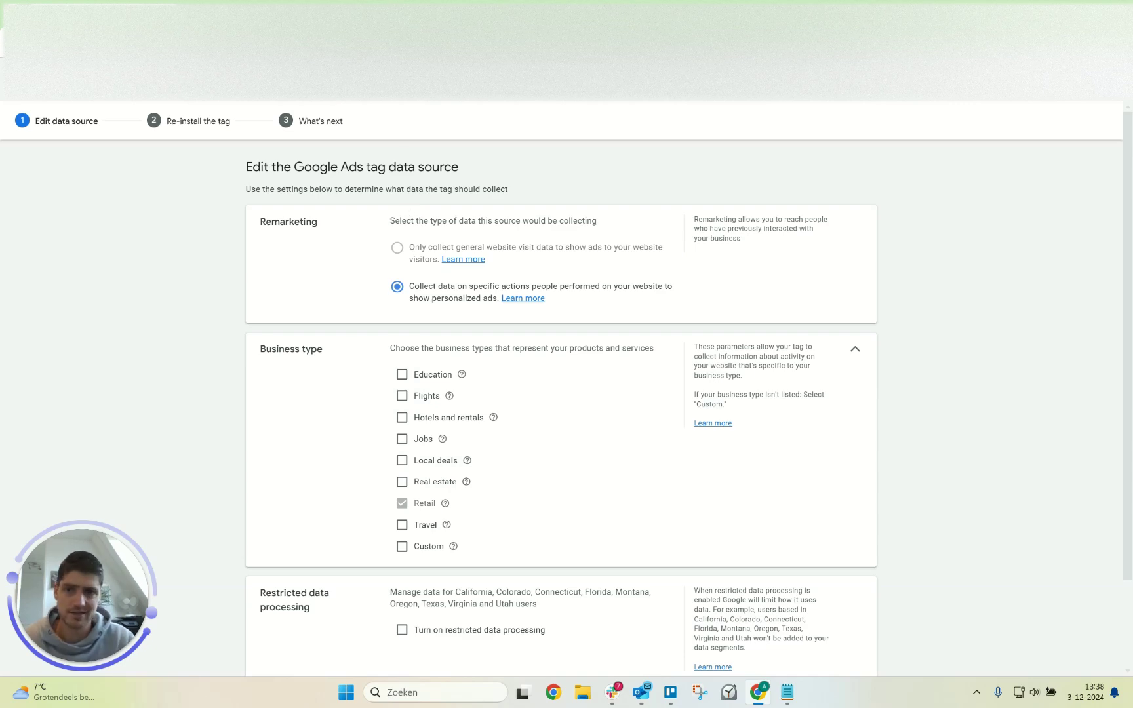
pyautogui.click(706, 1)
pyautogui.scroll(-4, 446, 433)
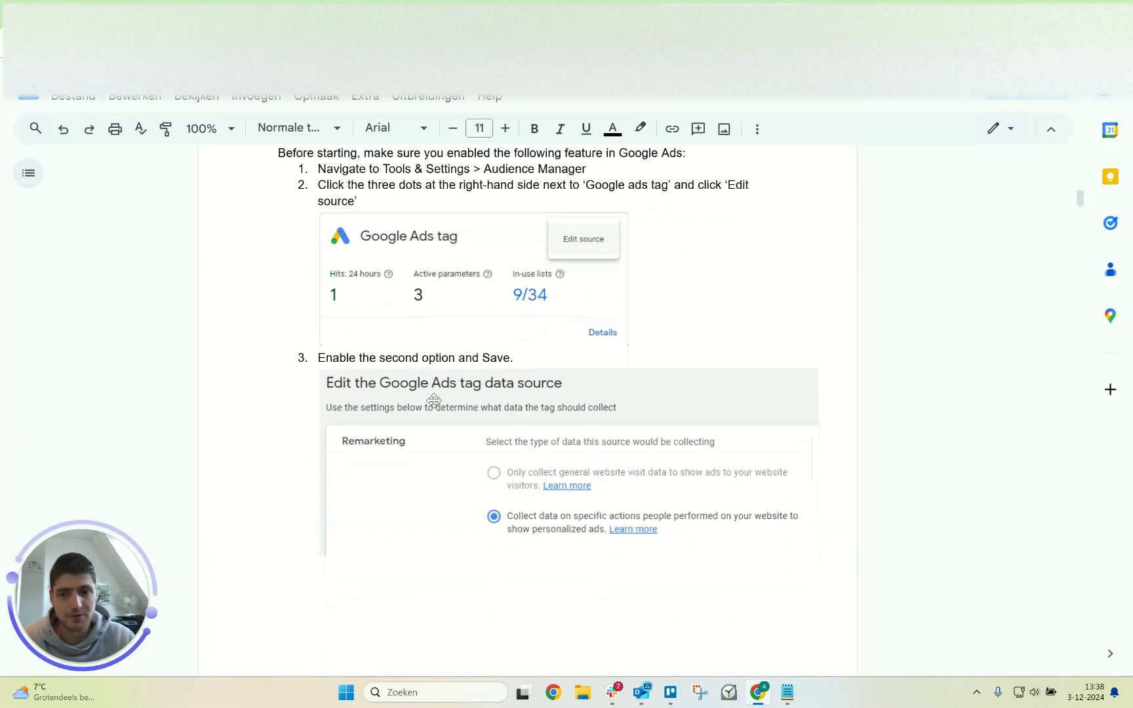
# Read '2. Creating the trigger for your tag', then switch to the GTM Variables page.
pyautogui.scroll(-8, 459, 413)
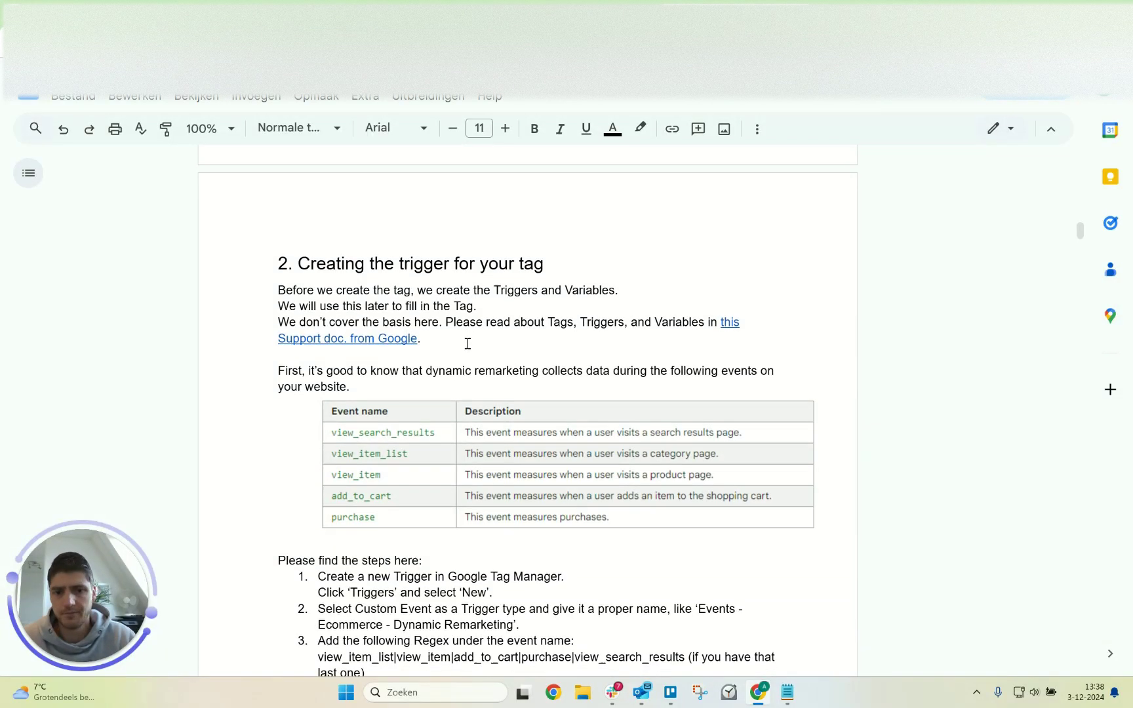
pyautogui.scroll(-1, 420, 387)
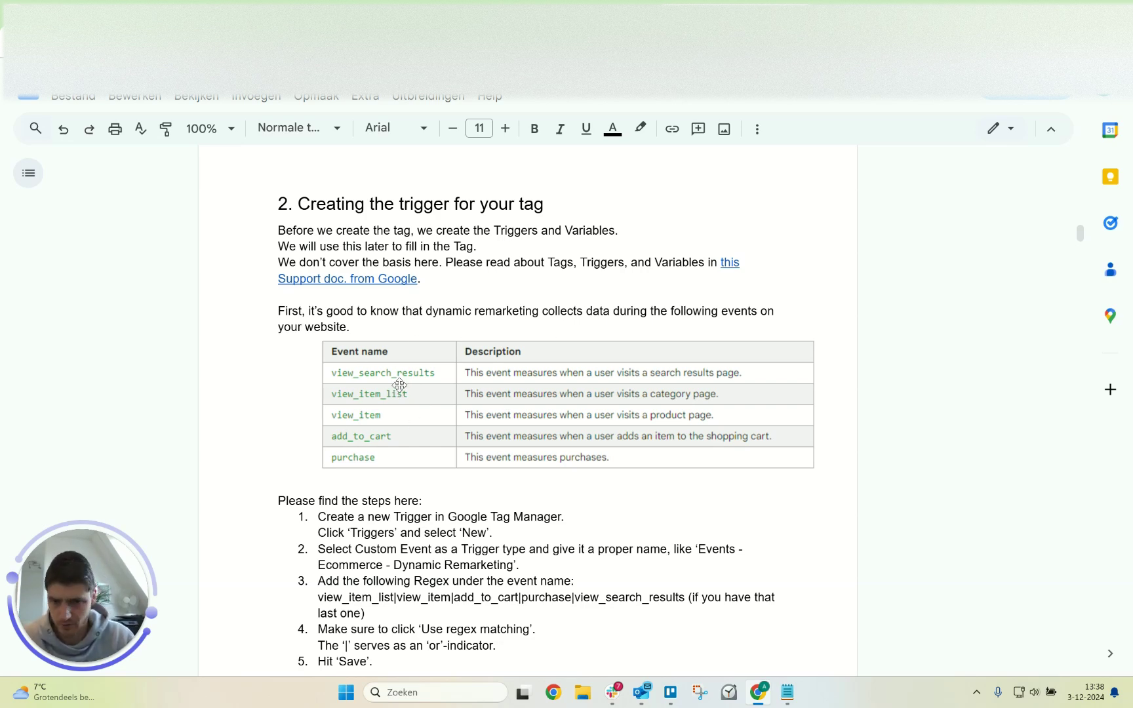
pyautogui.scroll(-2, 397, 393)
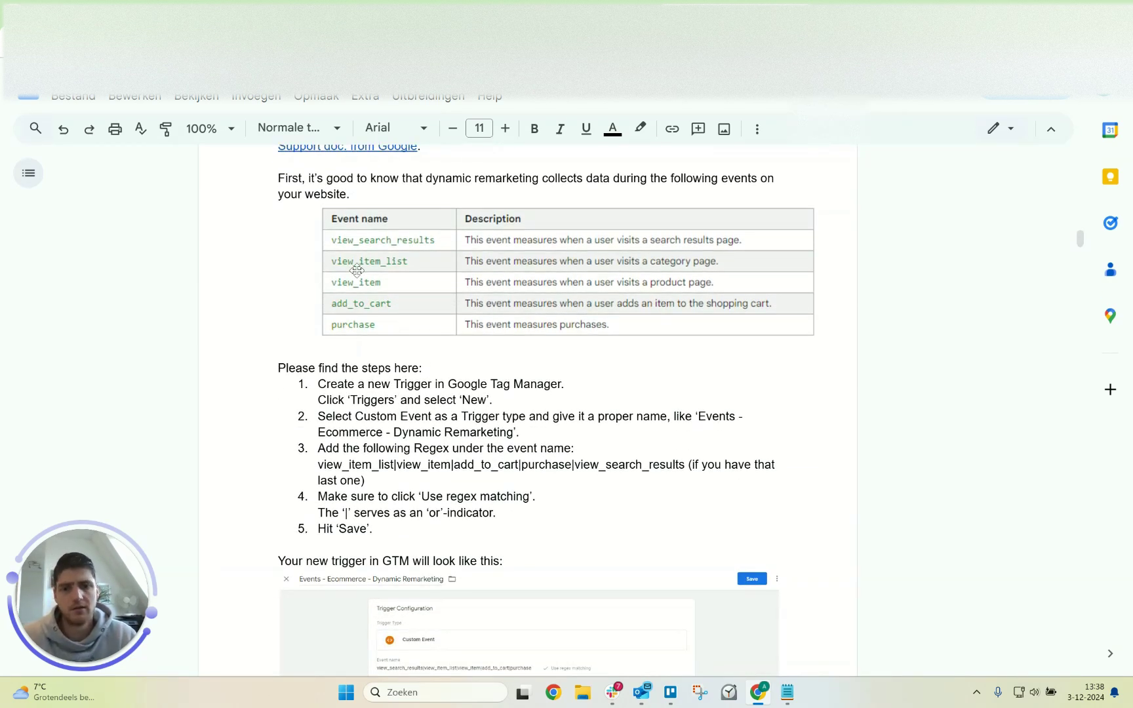
pyautogui.hotkey('ctrl', 'Tab')
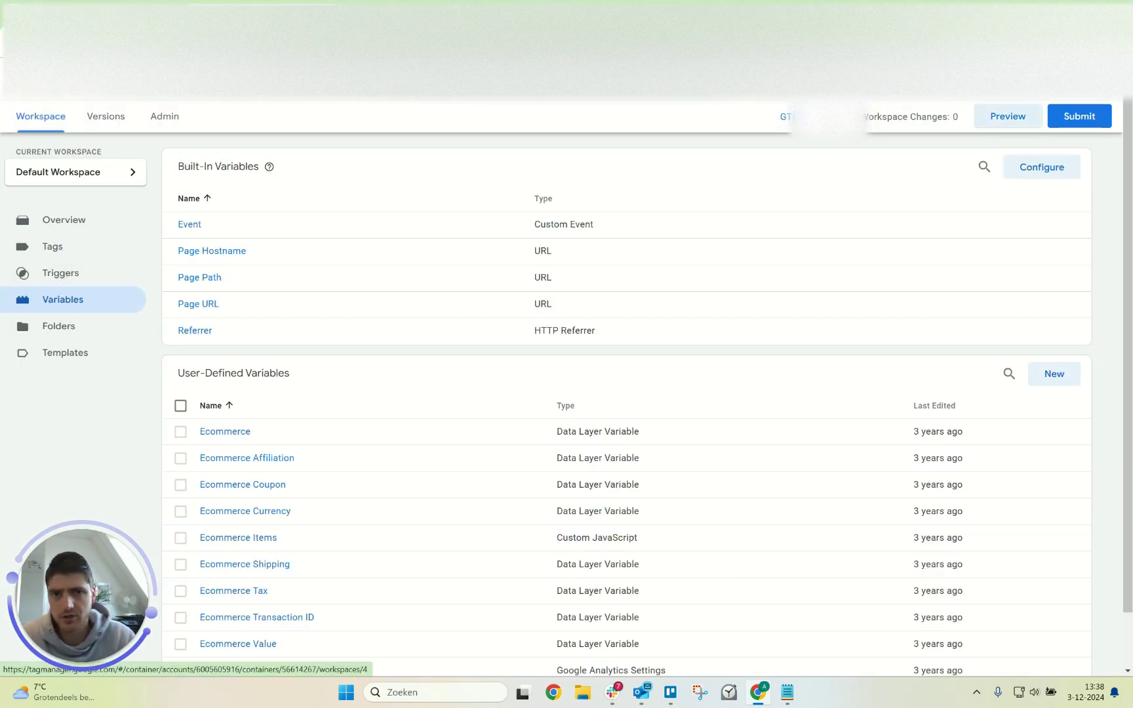
# Inspect the Event - Ecommerce Events trigger details, then show the workspace's nine tags.
pyautogui.click(76, 277)
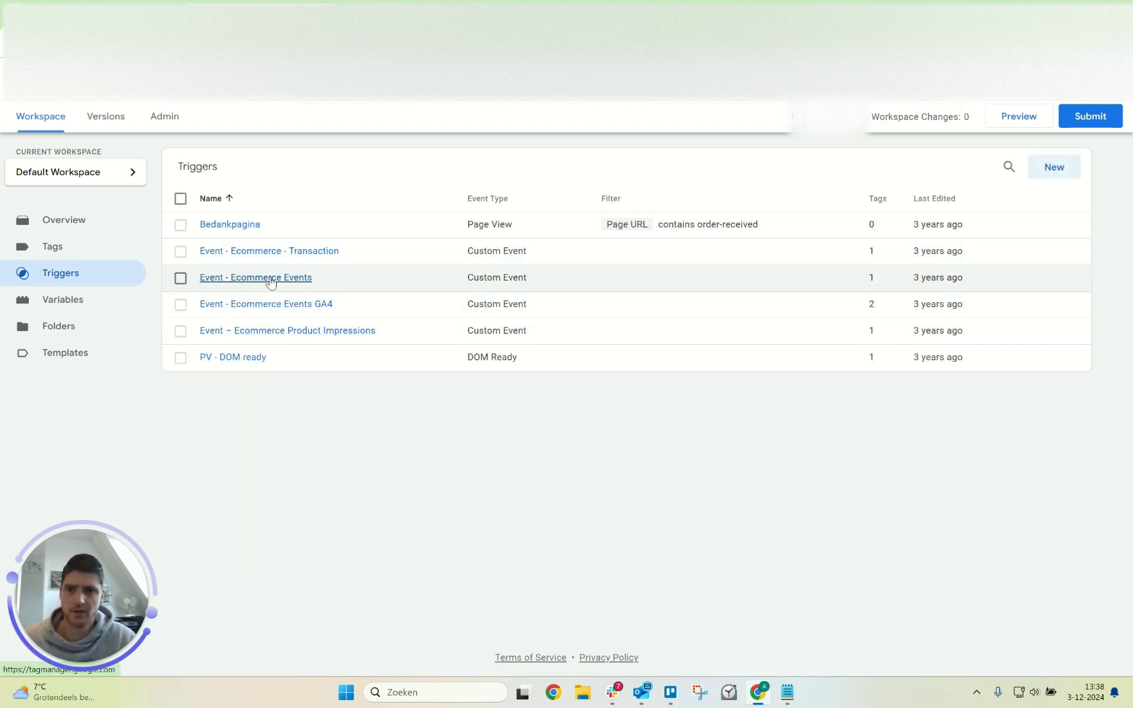
pyautogui.click(246, 278)
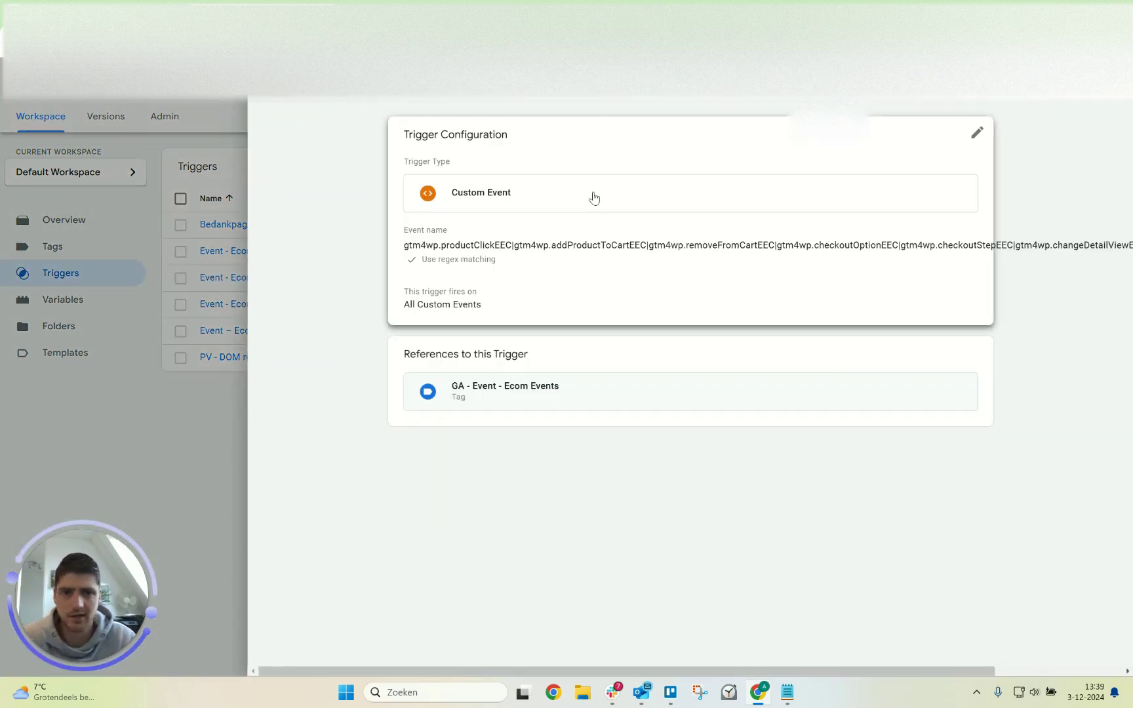
pyautogui.click(81, 276)
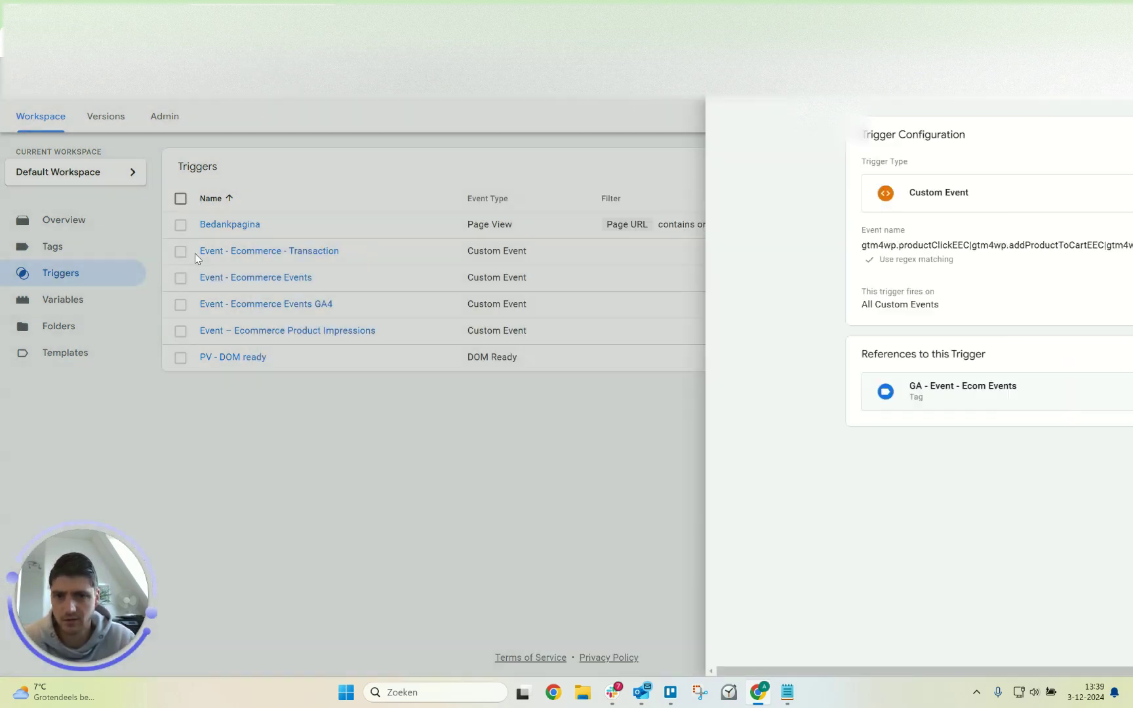
pyautogui.click(271, 278)
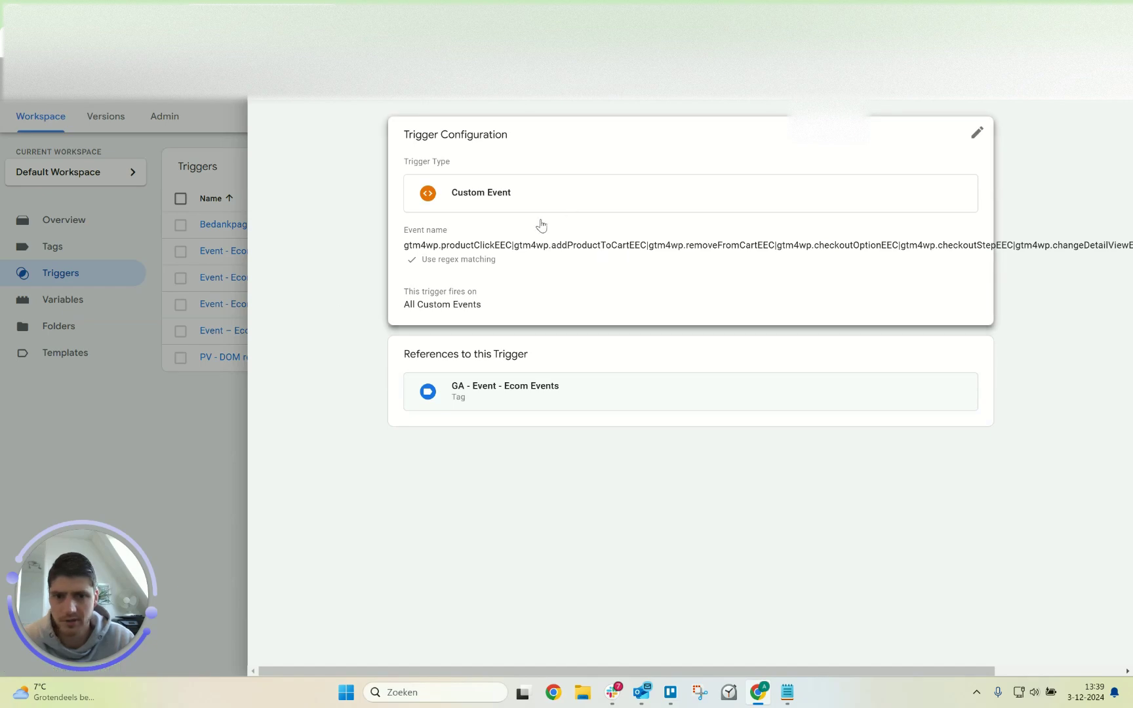
pyautogui.click(274, 326)
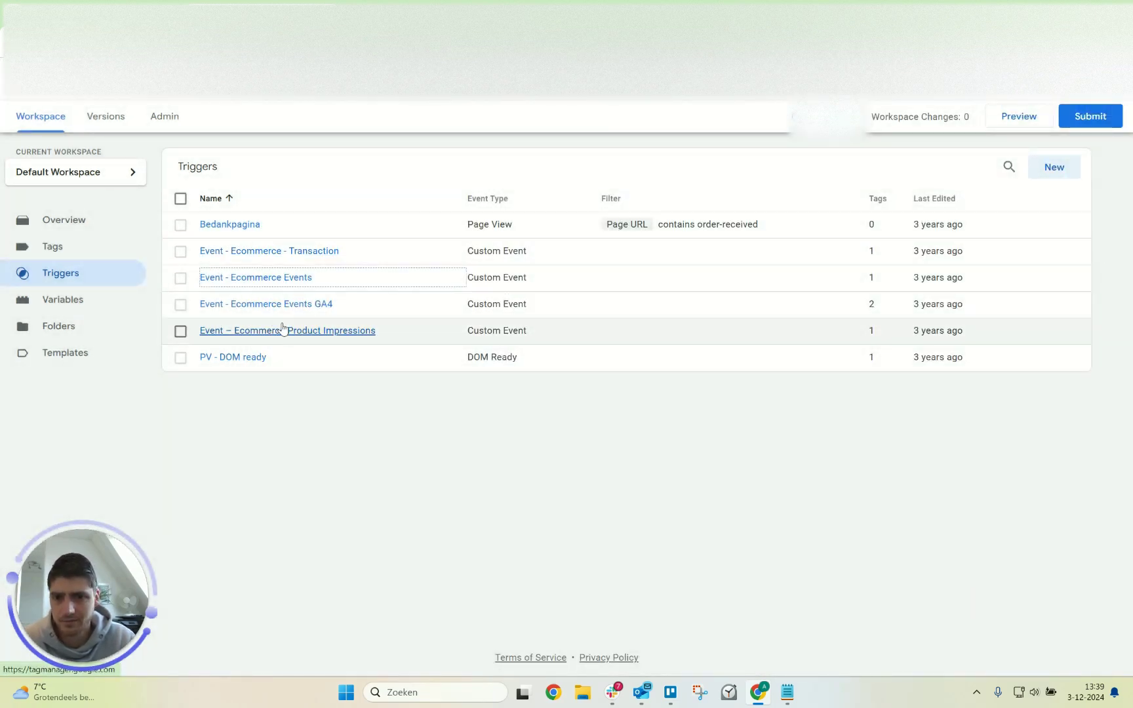
pyautogui.click(61, 253)
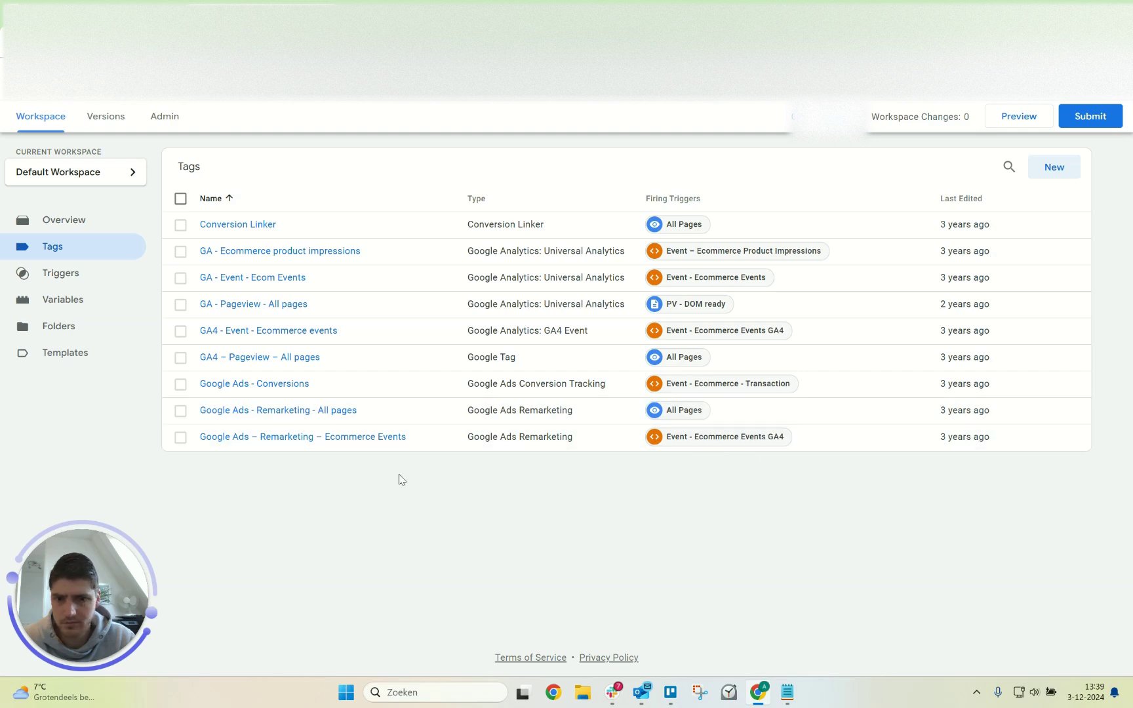
# Copy the event-name regex from the Event - Ecommerce Events GA4 trigger's configuration.
pyautogui.click(695, 437)
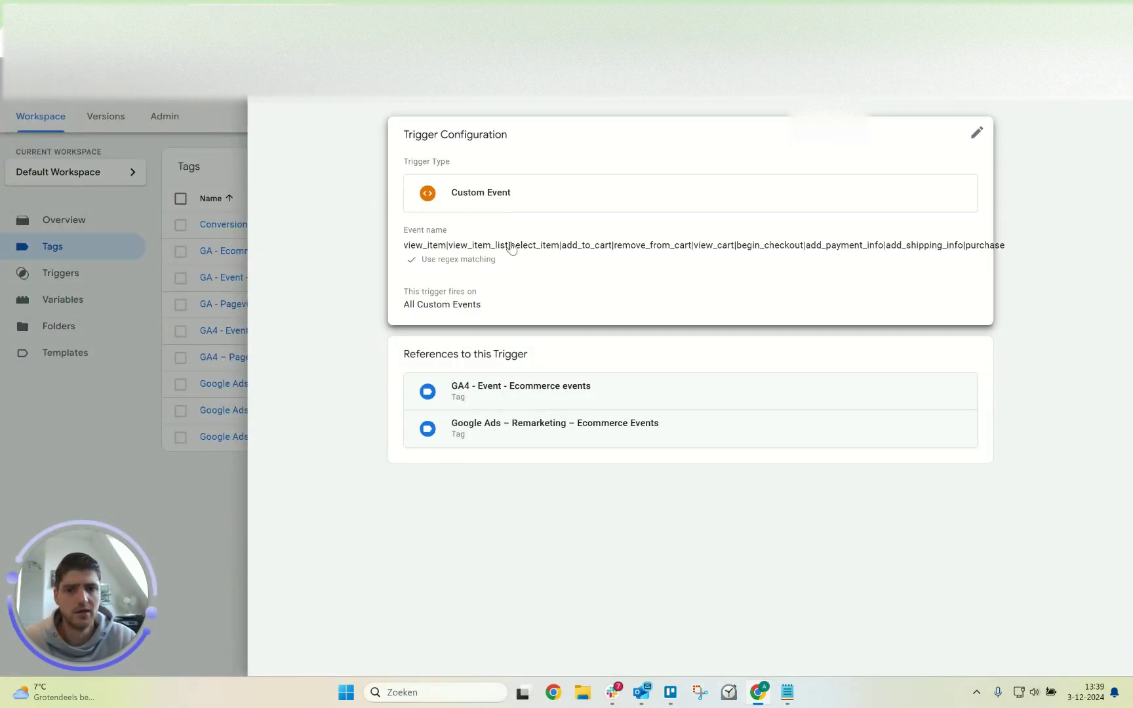
pyautogui.click(533, 253)
pyautogui.moveTo(412, 270); pyautogui.dragTo(589, 282)
pyautogui.click(754, 298)
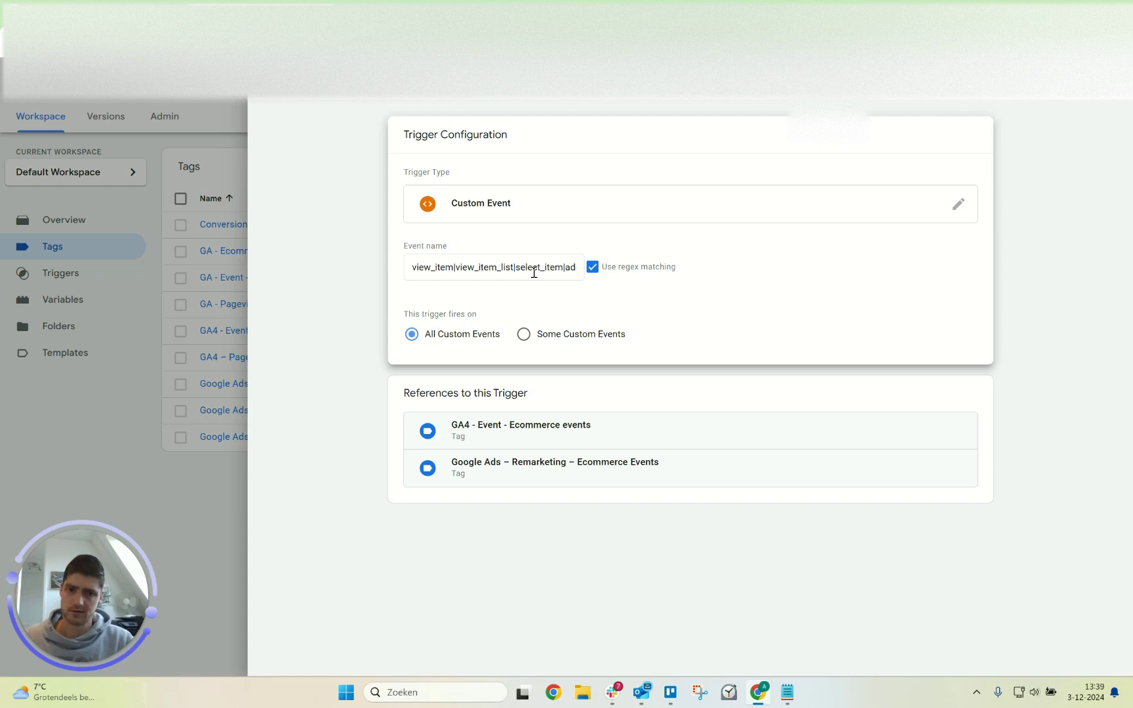
pyautogui.click(500, 274)
pyautogui.hotkey('ctrl', 'a')
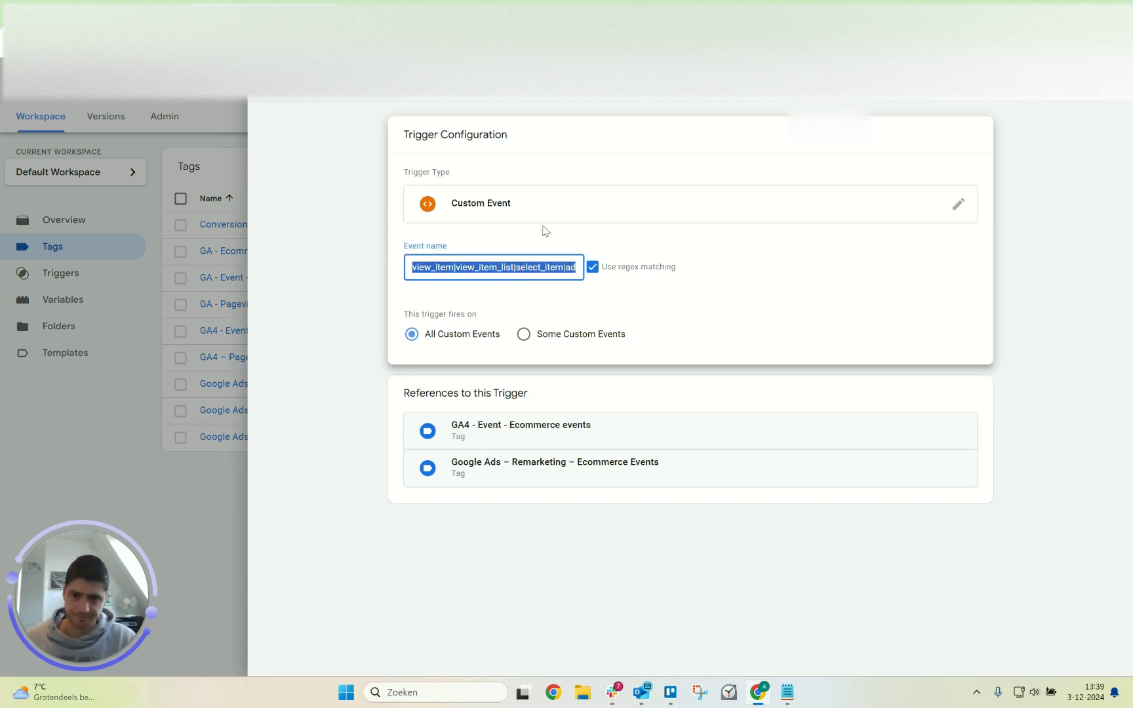
pyautogui.press('Escape')
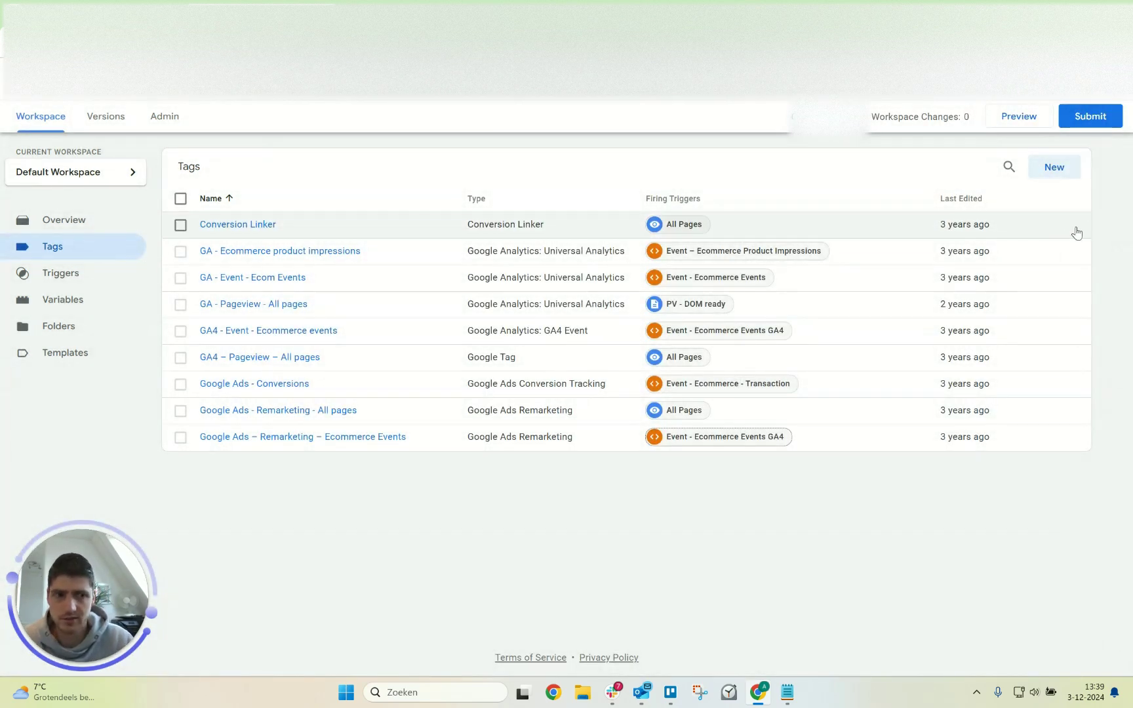
# Start a blank new tag, browse tag types and triggers without choosing, then head for Triggers.
pyautogui.click(1051, 167)
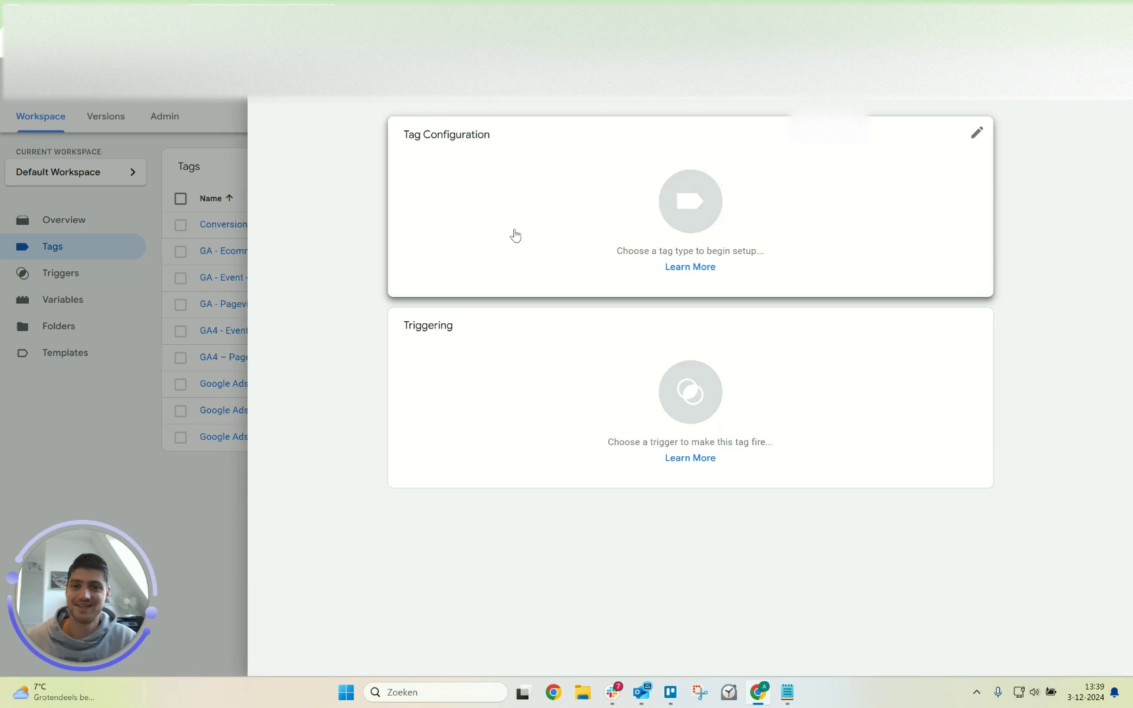
pyautogui.click(521, 259)
pyautogui.scroll(-8, 887, 557)
pyautogui.scroll(8, 868, 488)
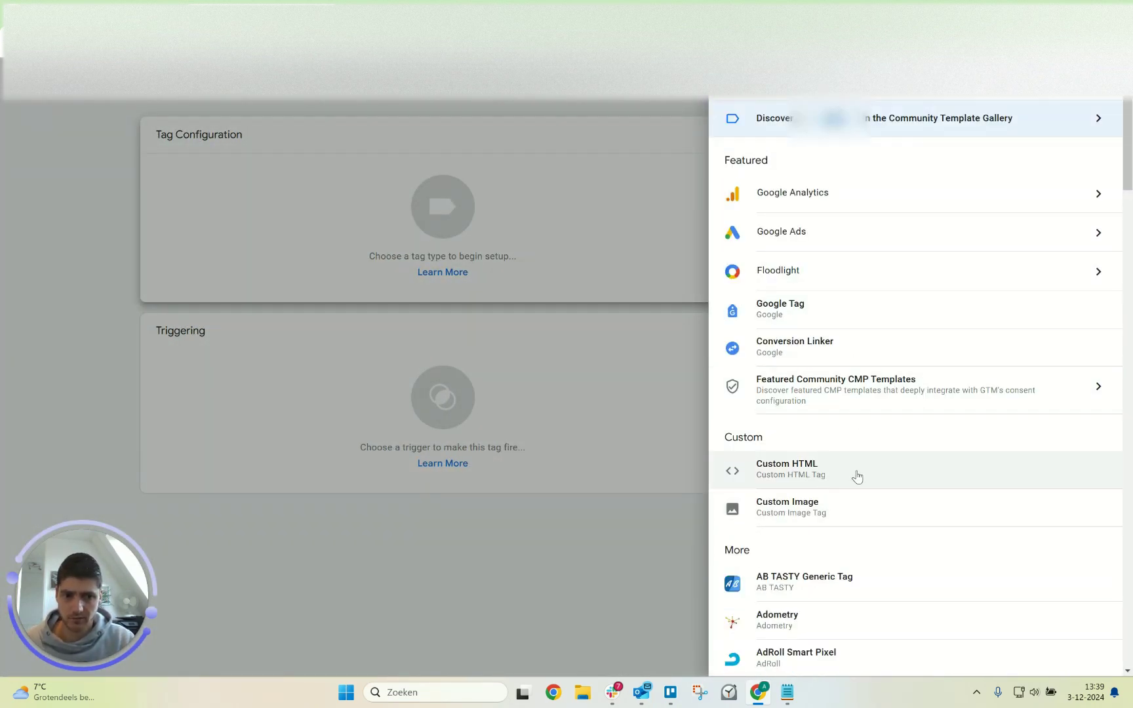
pyautogui.click(363, 263)
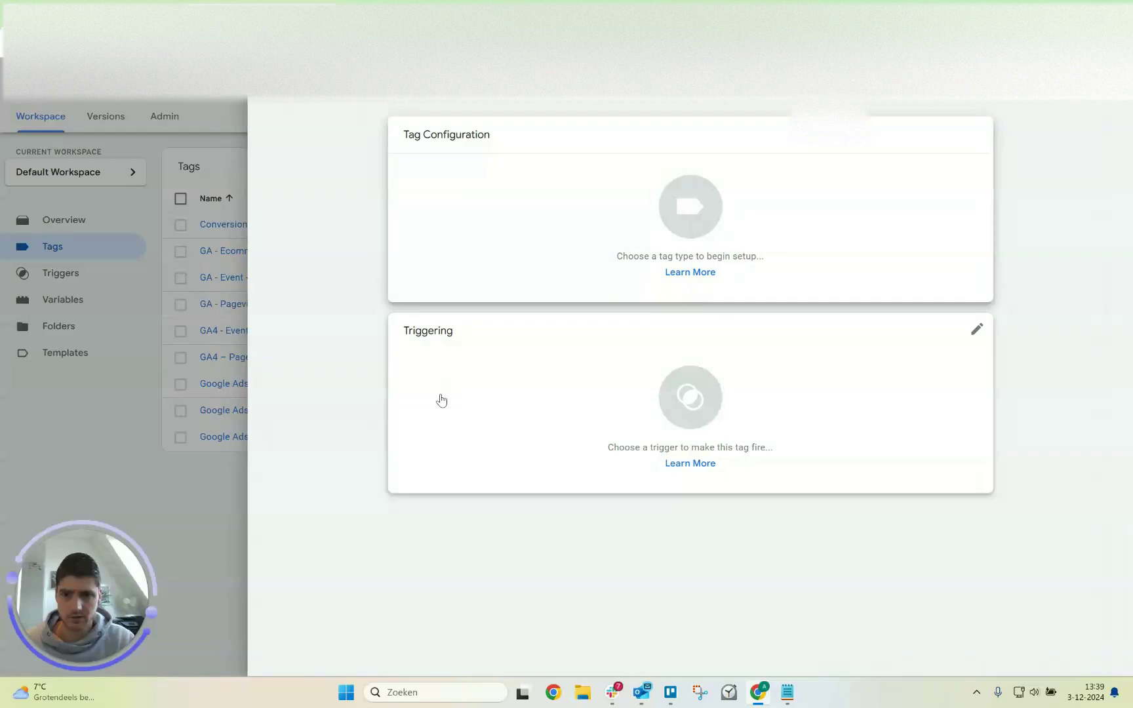
pyautogui.click(438, 400)
pyautogui.click(169, 200)
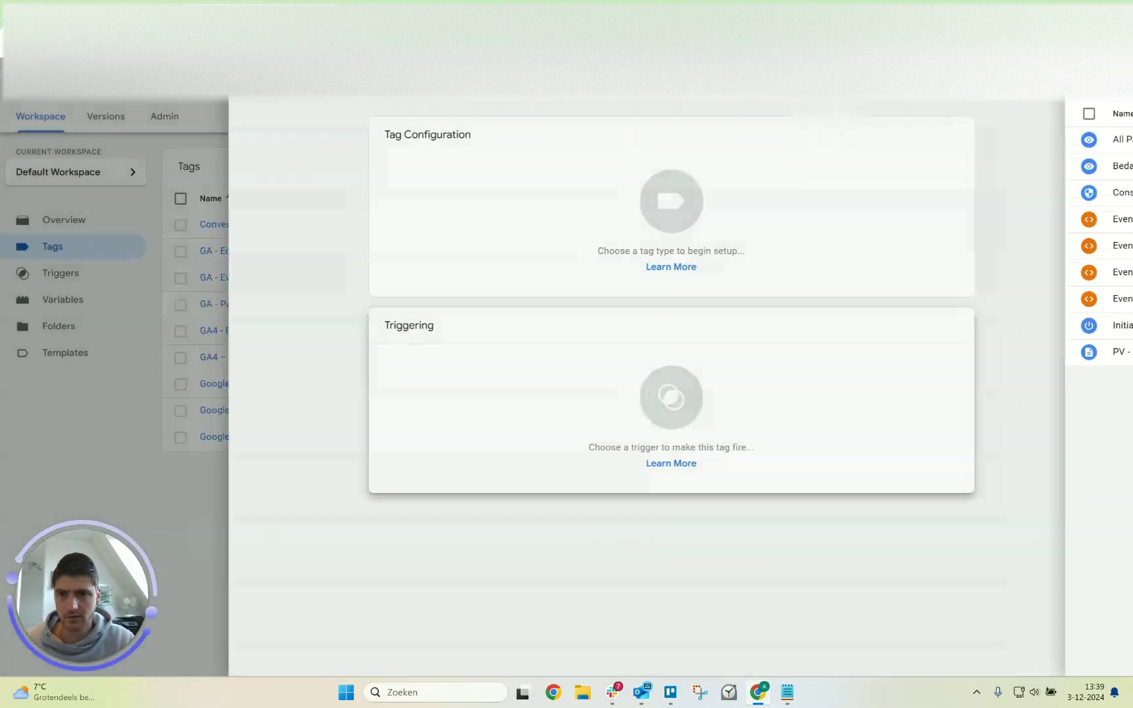
pyautogui.click(72, 275)
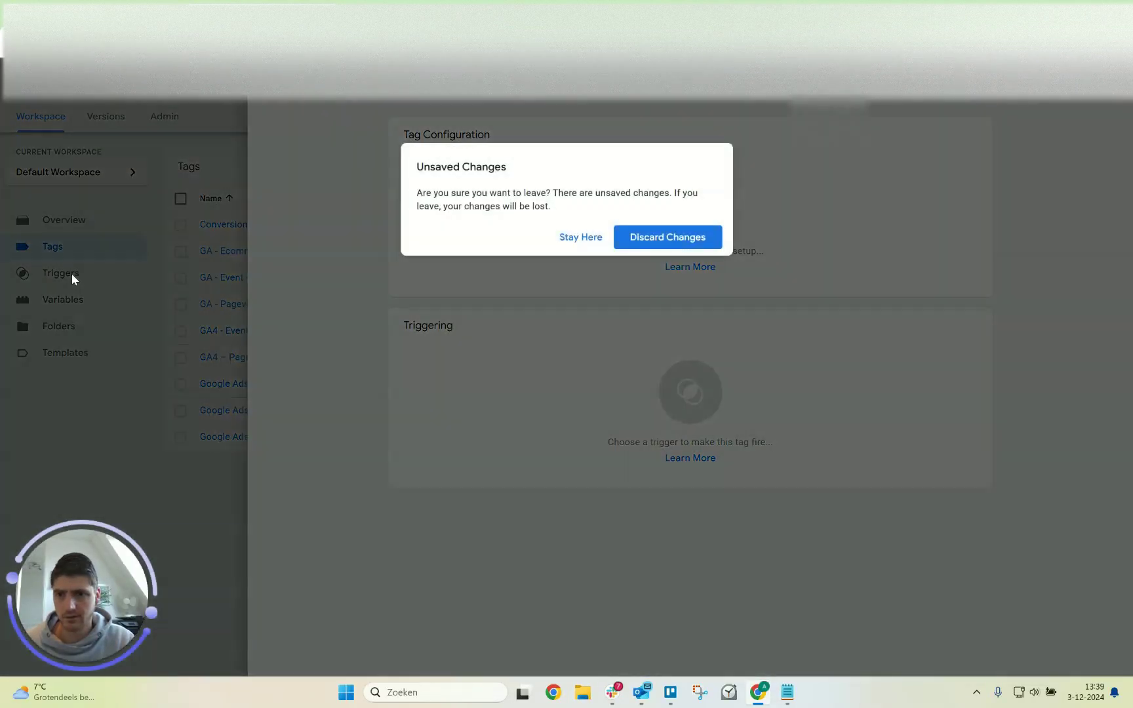
pyautogui.click(686, 237)
# Draft a new Custom Event trigger with regex matching and the pasted ecommerce event regex.
pyautogui.click(1031, 168)
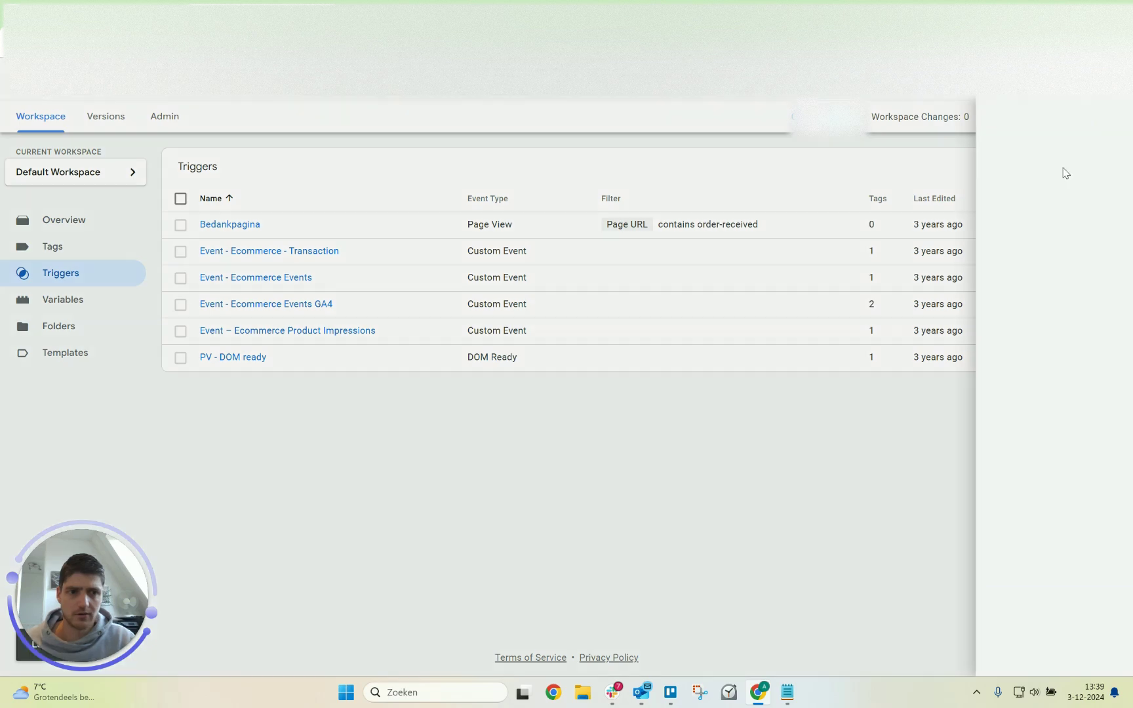
pyautogui.click(591, 216)
pyautogui.scroll(-3, 813, 459)
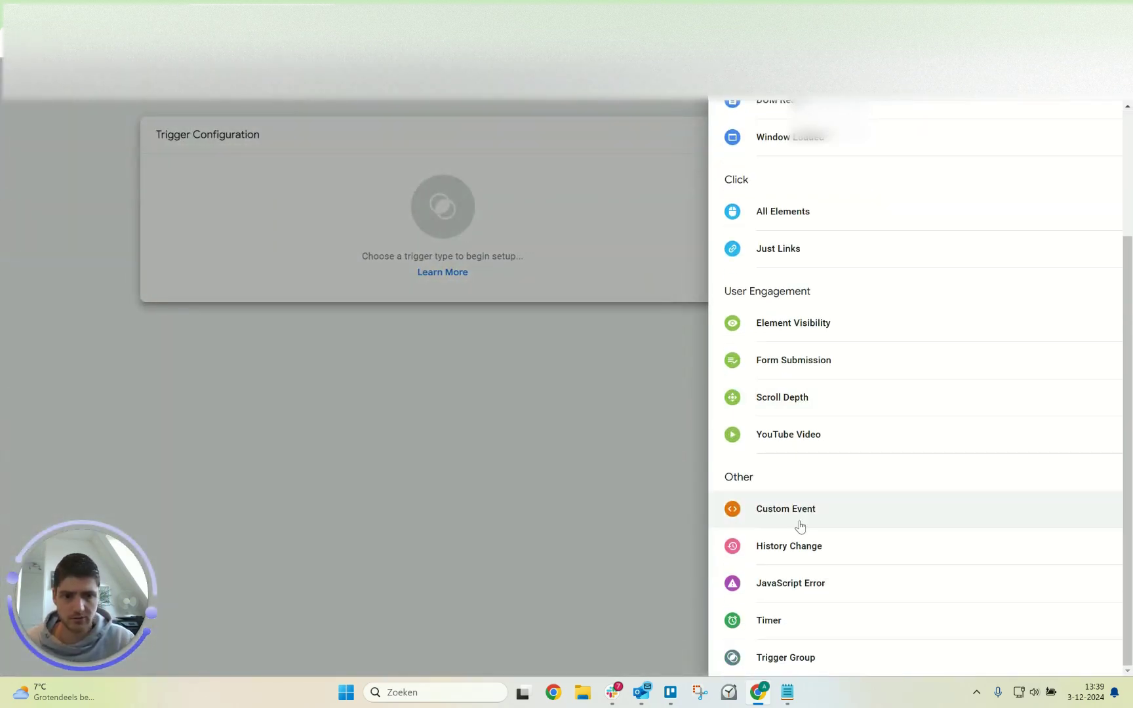
pyautogui.click(796, 515)
pyautogui.click(593, 267)
pyautogui.click(508, 272)
pyautogui.click(571, 293)
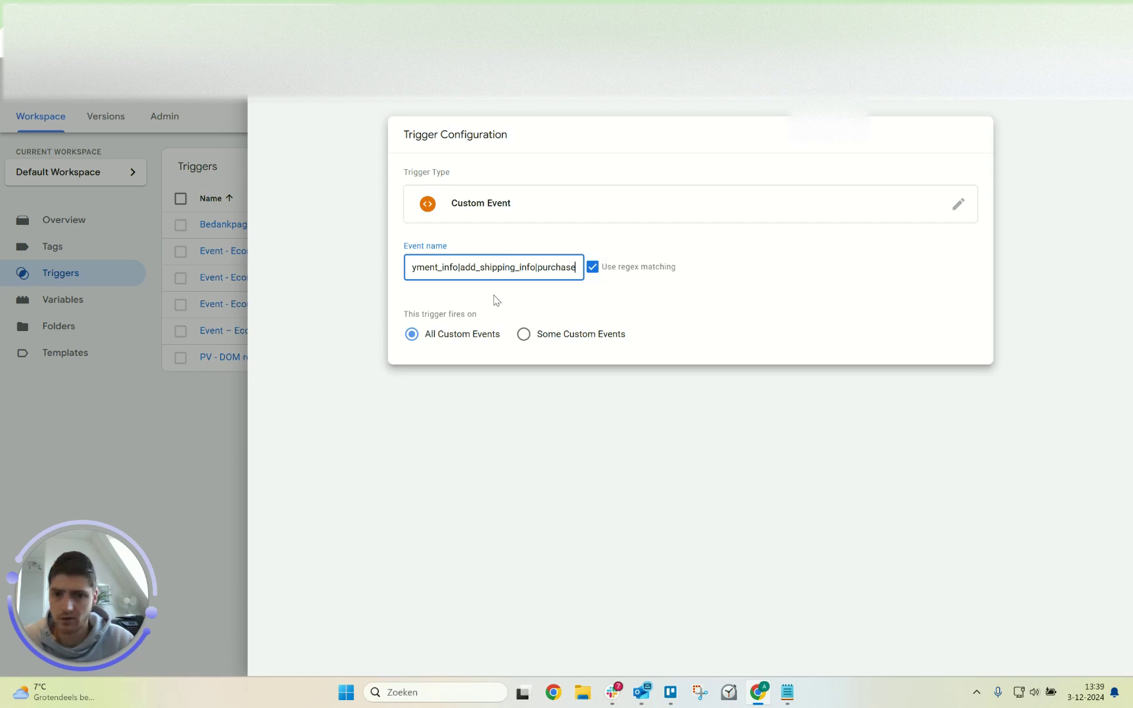
# Discard the unsaved trigger and switch to the Google Docs guide.
pyautogui.click(246, 100)
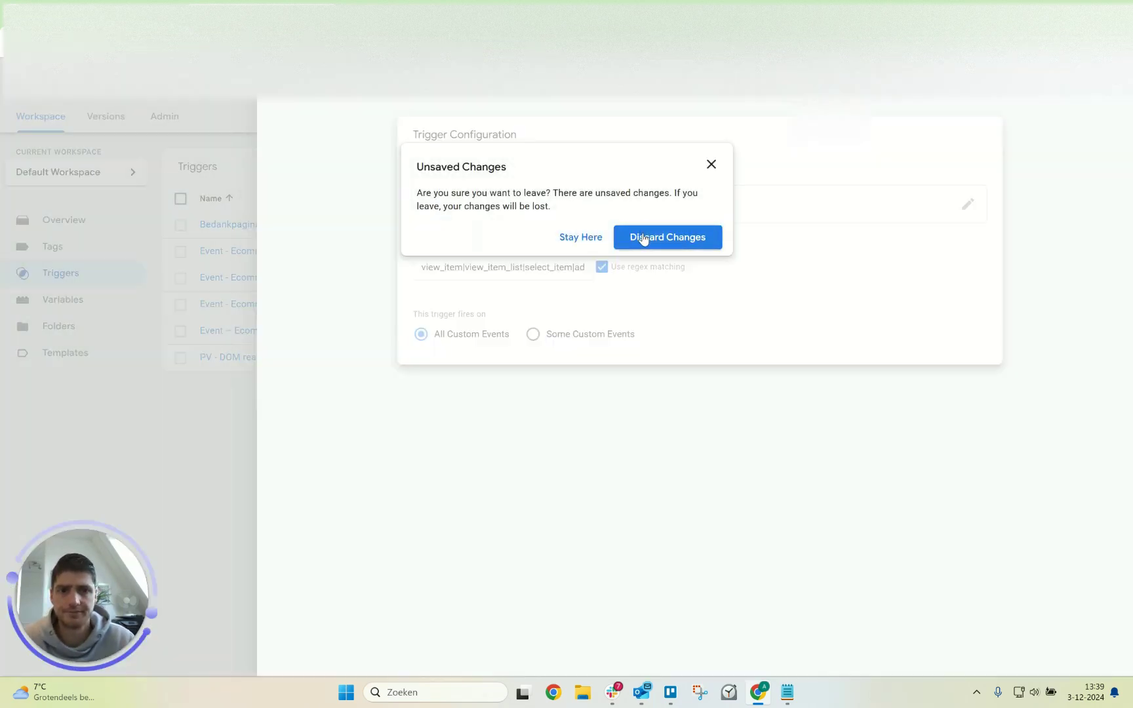
pyautogui.click(667, 236)
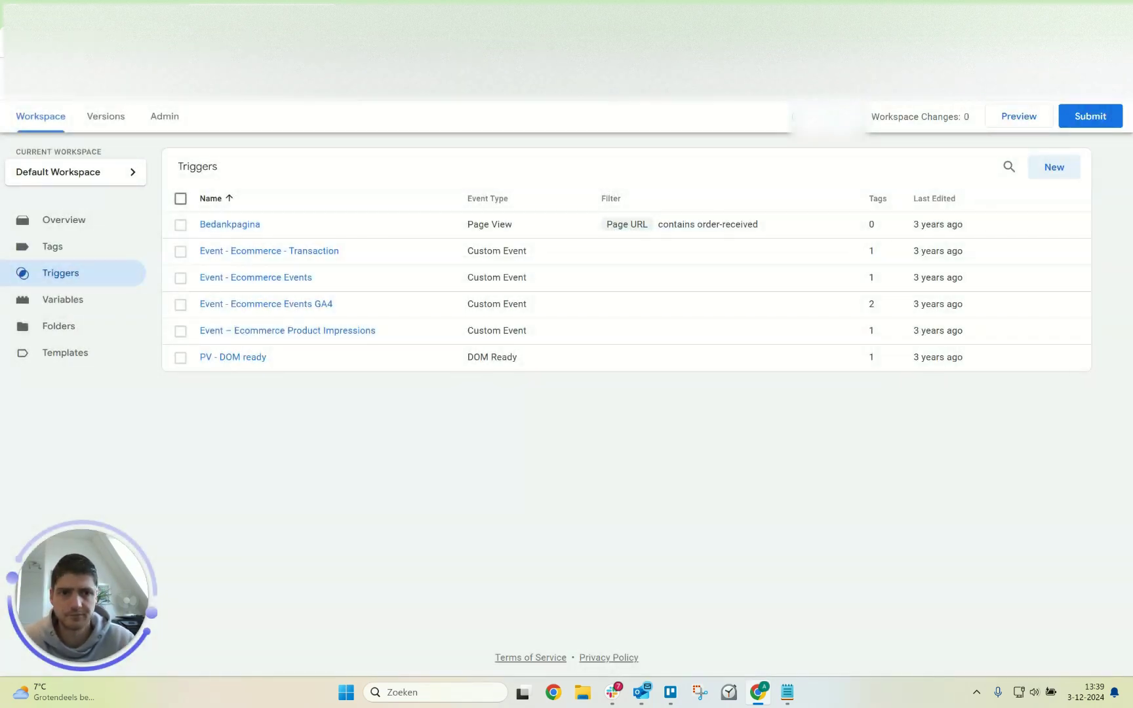
pyautogui.hotkey('ctrl', 'Tab')
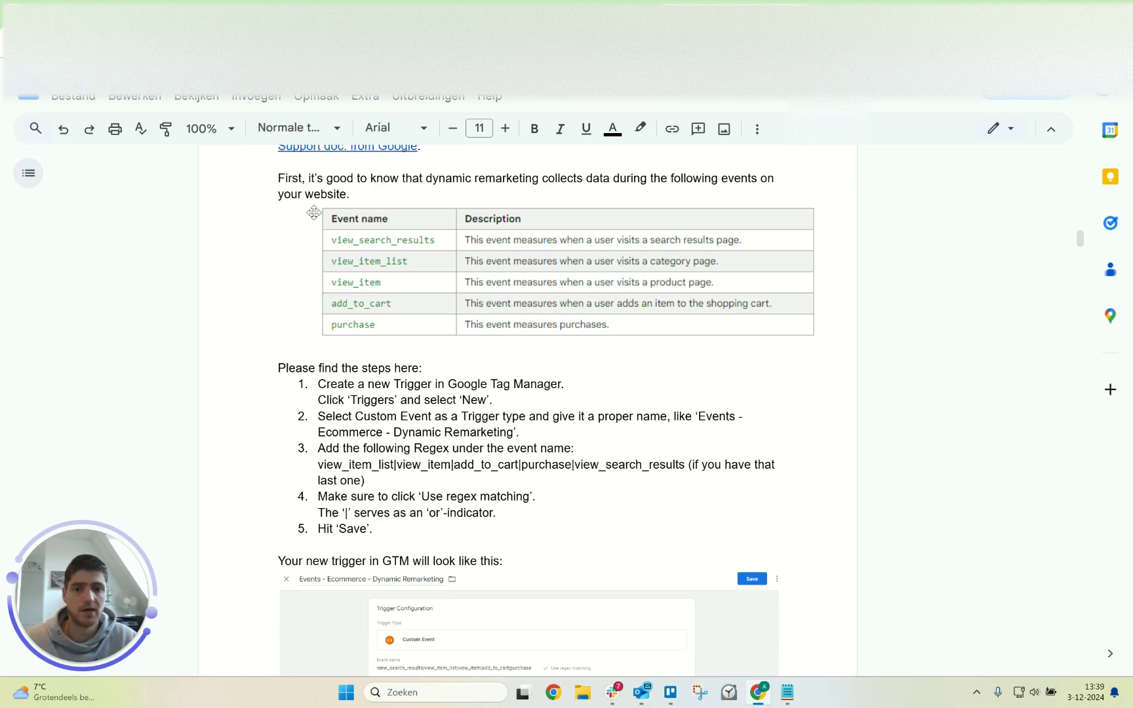
# From the Tags list, open the Event - Ecommerce Events GA4 trigger configuration for editing.
pyautogui.hotkey('ctrl', 'shift', 'Tab')
pyautogui.click(66, 248)
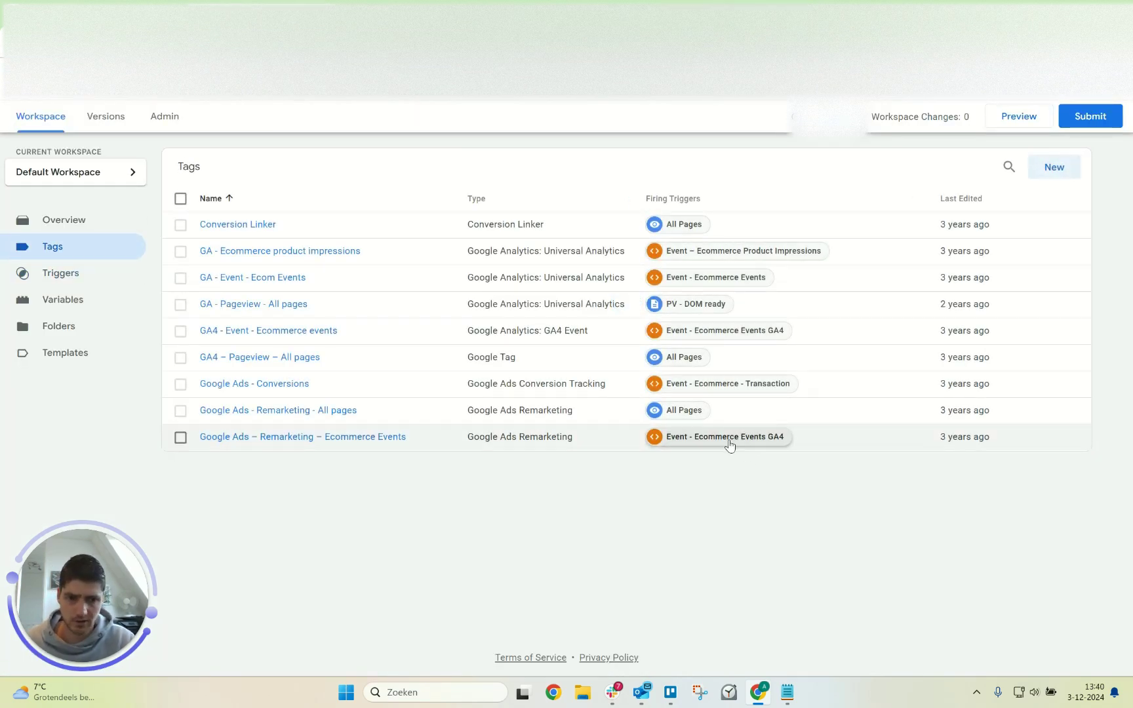
pyautogui.click(726, 442)
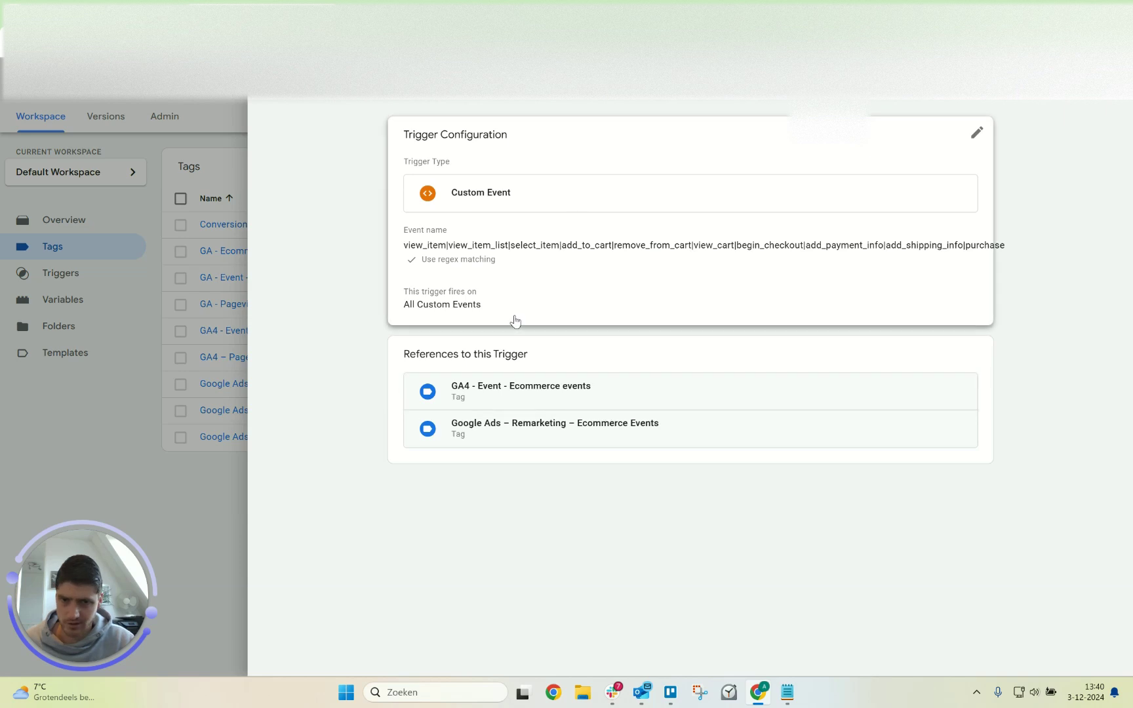
pyautogui.click(568, 243)
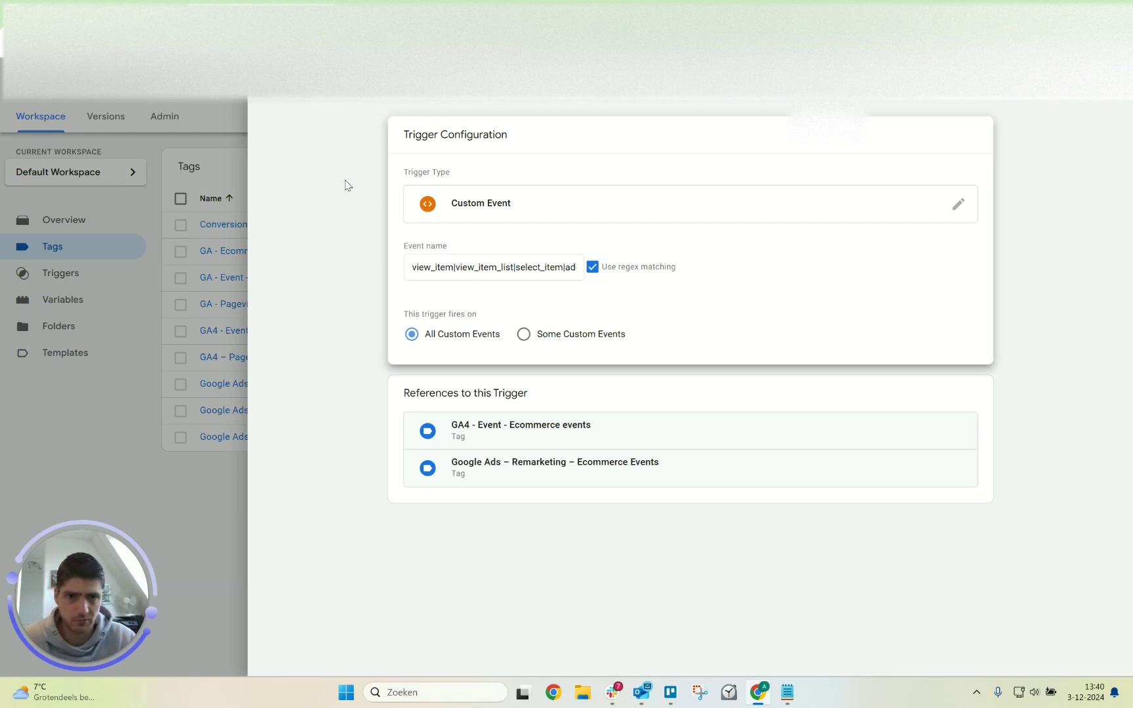
# Read the Docs guide down to '3. Creating the variables for your tag', then return to the GTM Tags list.
pyautogui.click(764, 1)
pyautogui.scroll(-4, 382, 289)
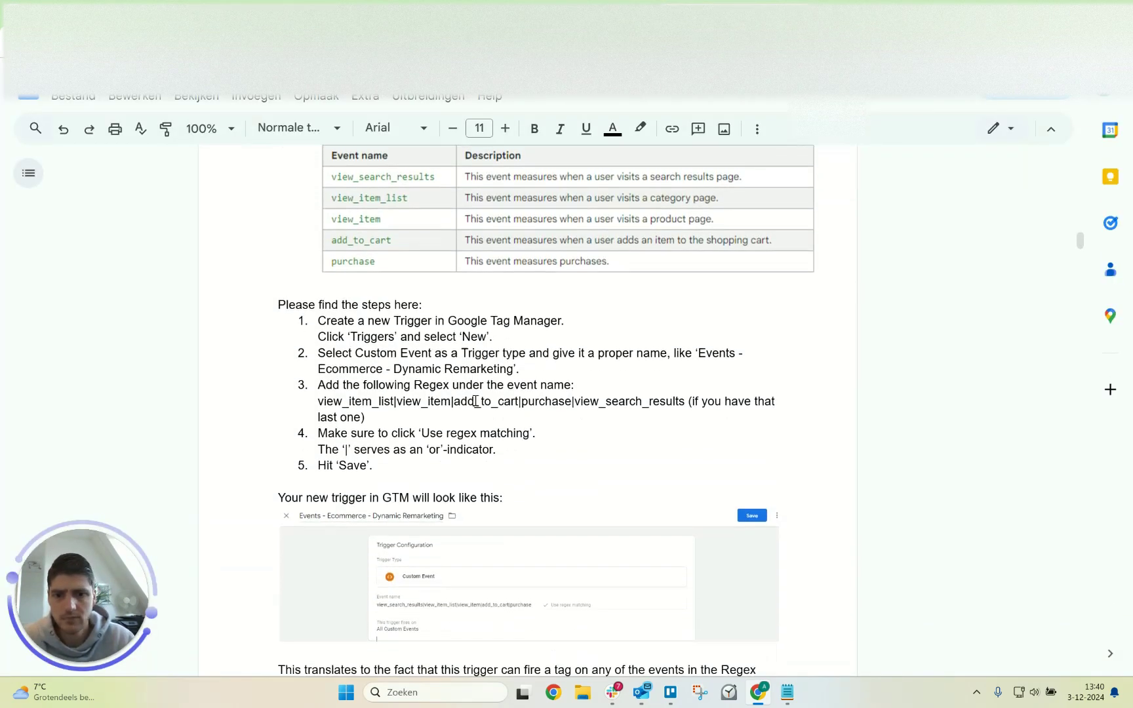
pyautogui.scroll(-3, 429, 383)
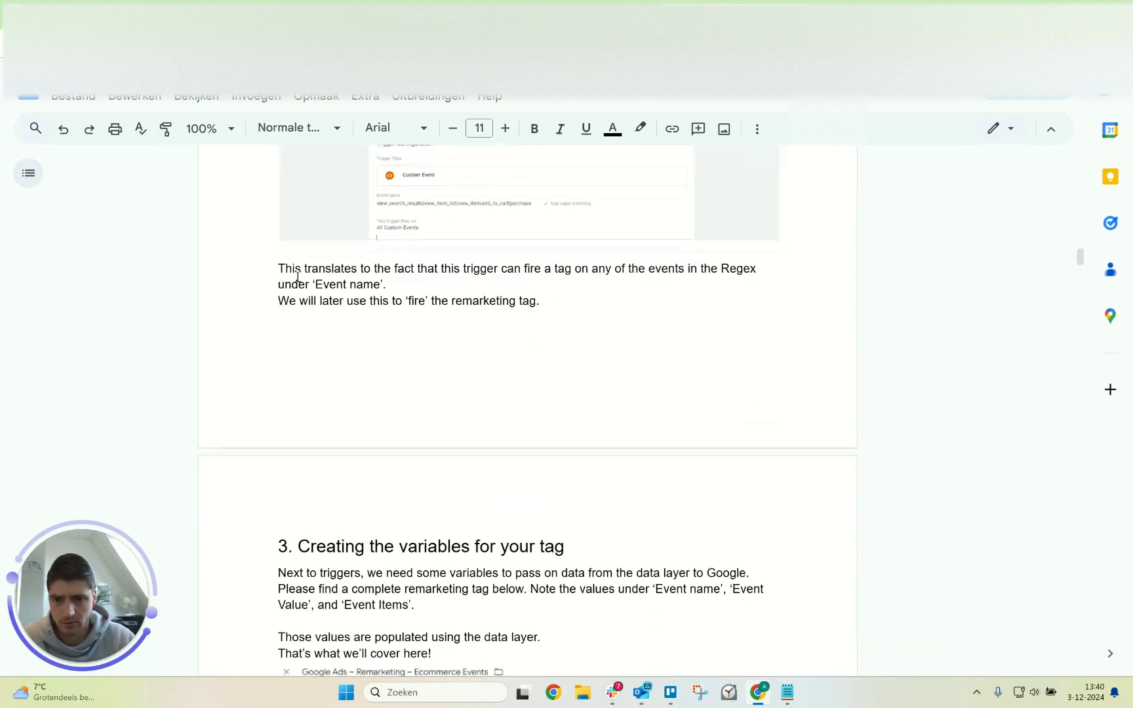
pyautogui.scroll(-3, 449, 365)
pyautogui.scroll(-1, 433, 389)
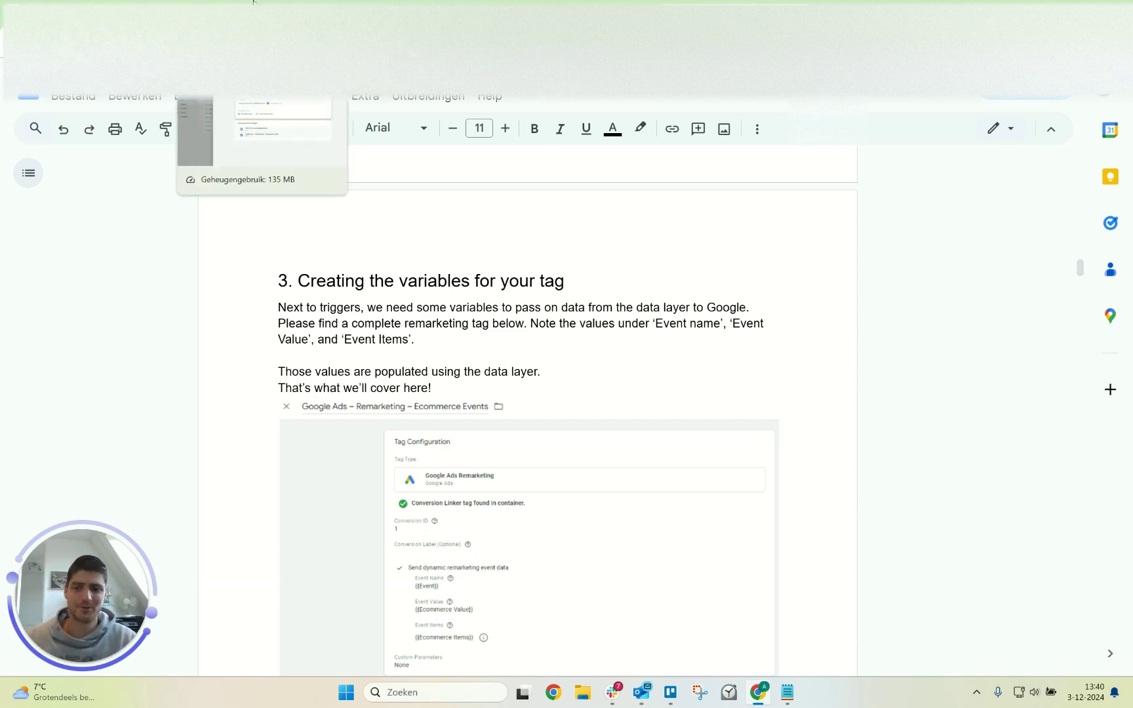
pyautogui.click(253, 1)
pyautogui.click(76, 248)
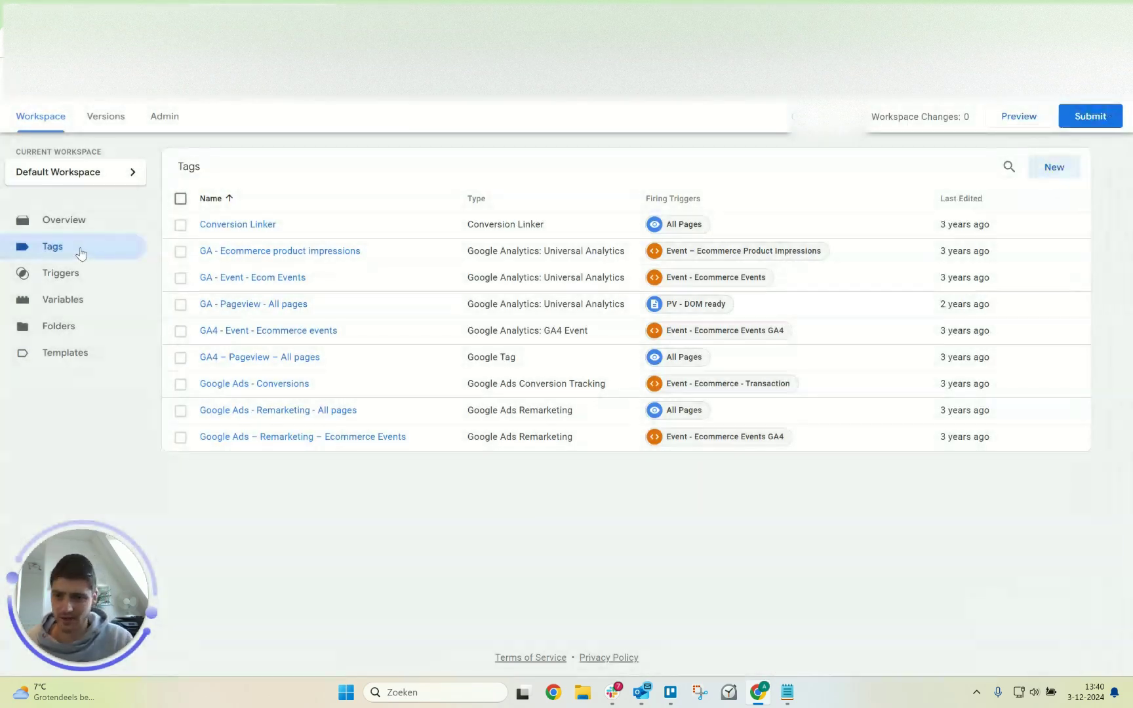
# Check the Ecommerce Events remarketing tag's {{Event}}, {{Ecommerce Value}} and {{Ecommerce Items}} event data, then close it.
pyautogui.click(295, 437)
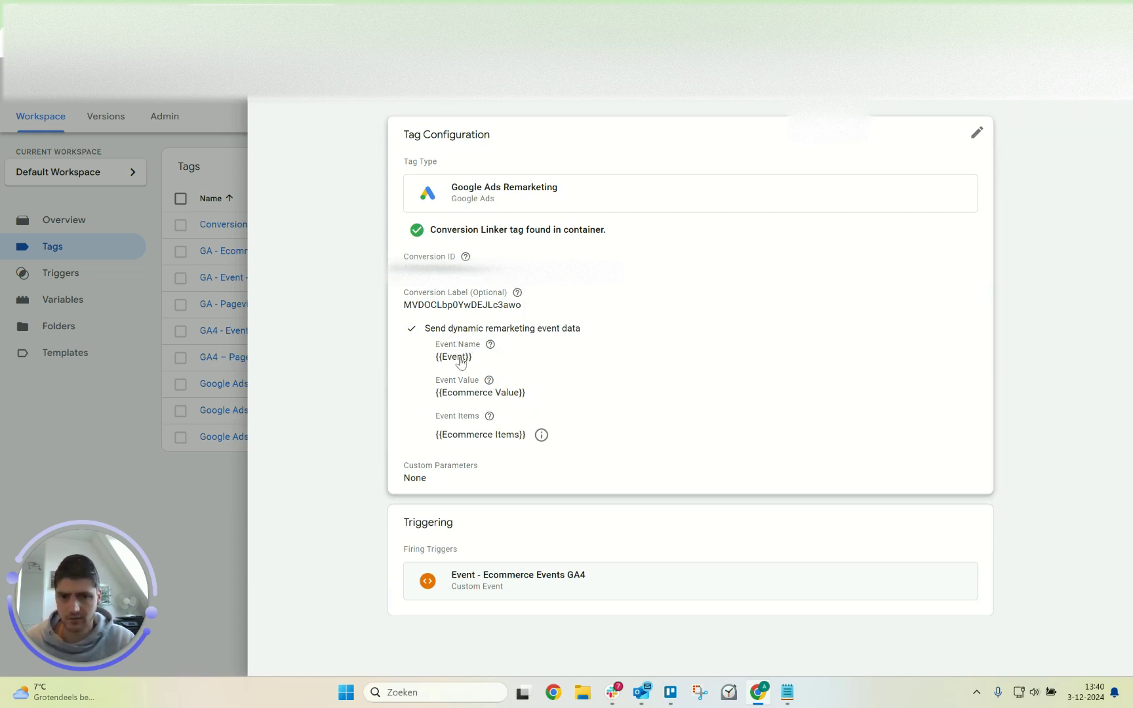
pyautogui.click(469, 334)
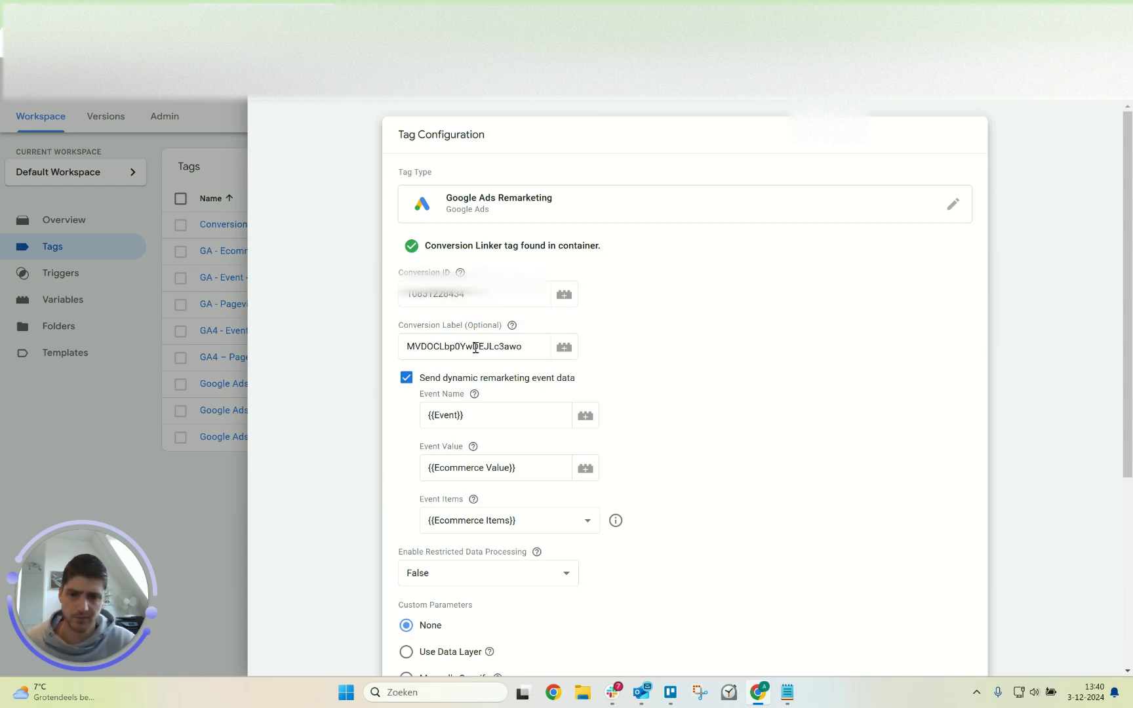
pyautogui.scroll(-2, 482, 395)
pyautogui.moveTo(473, 265)
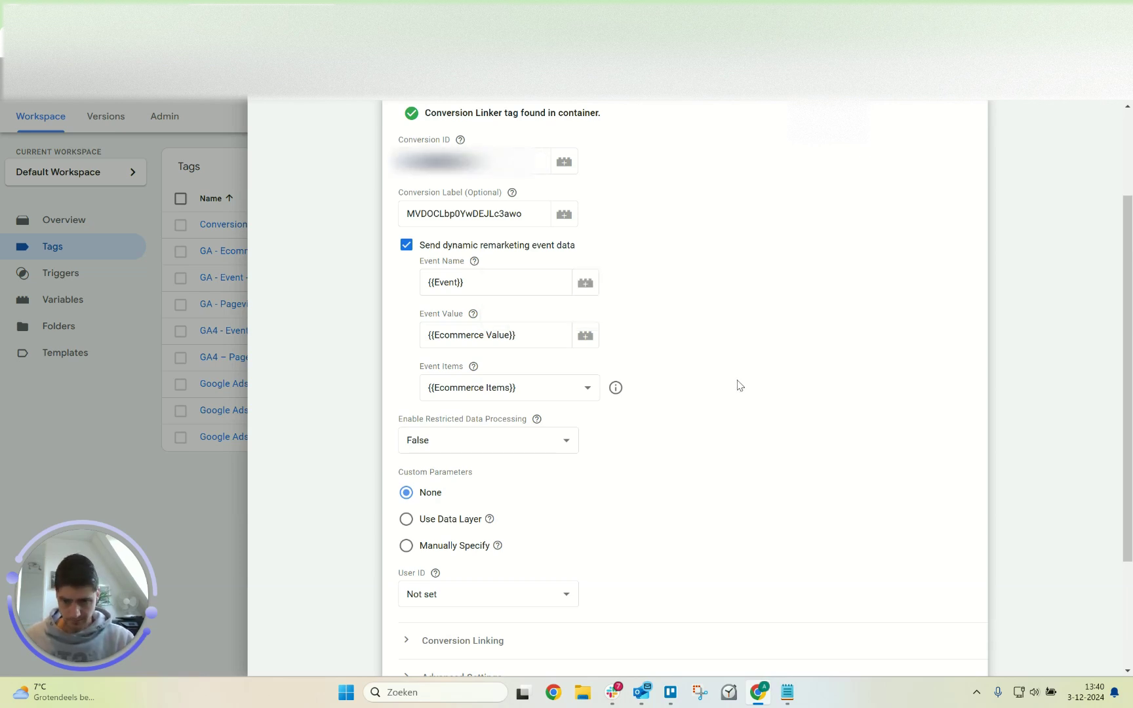
pyautogui.moveTo(482, 314)
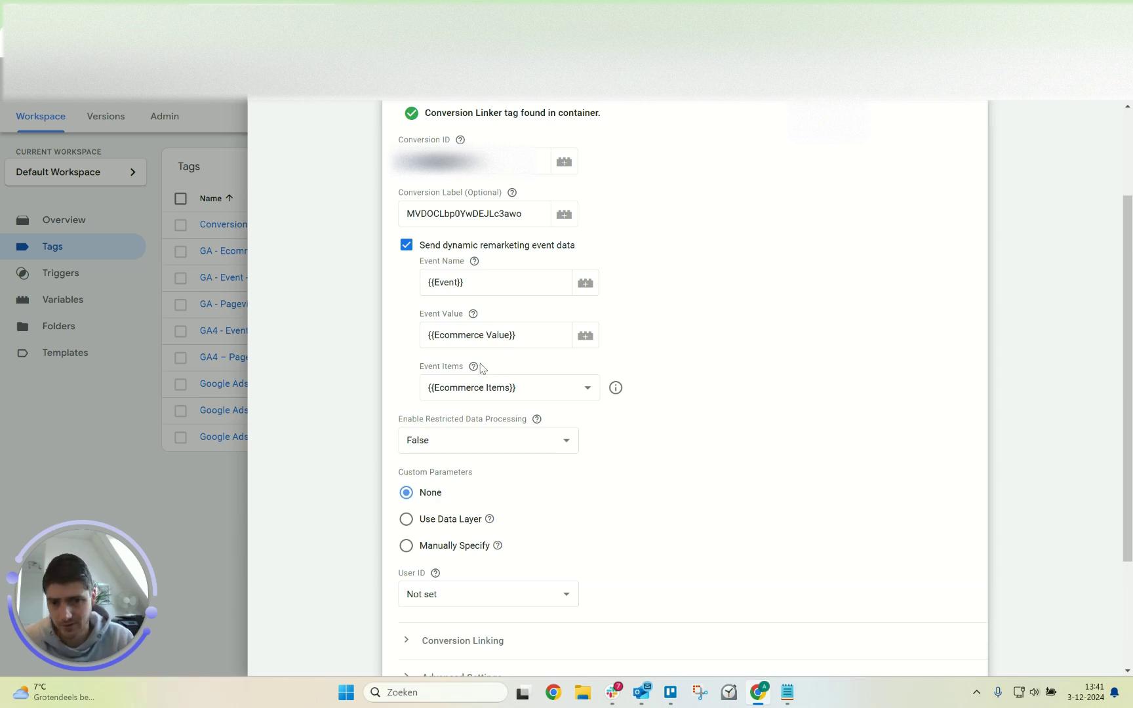
pyautogui.moveTo(474, 369)
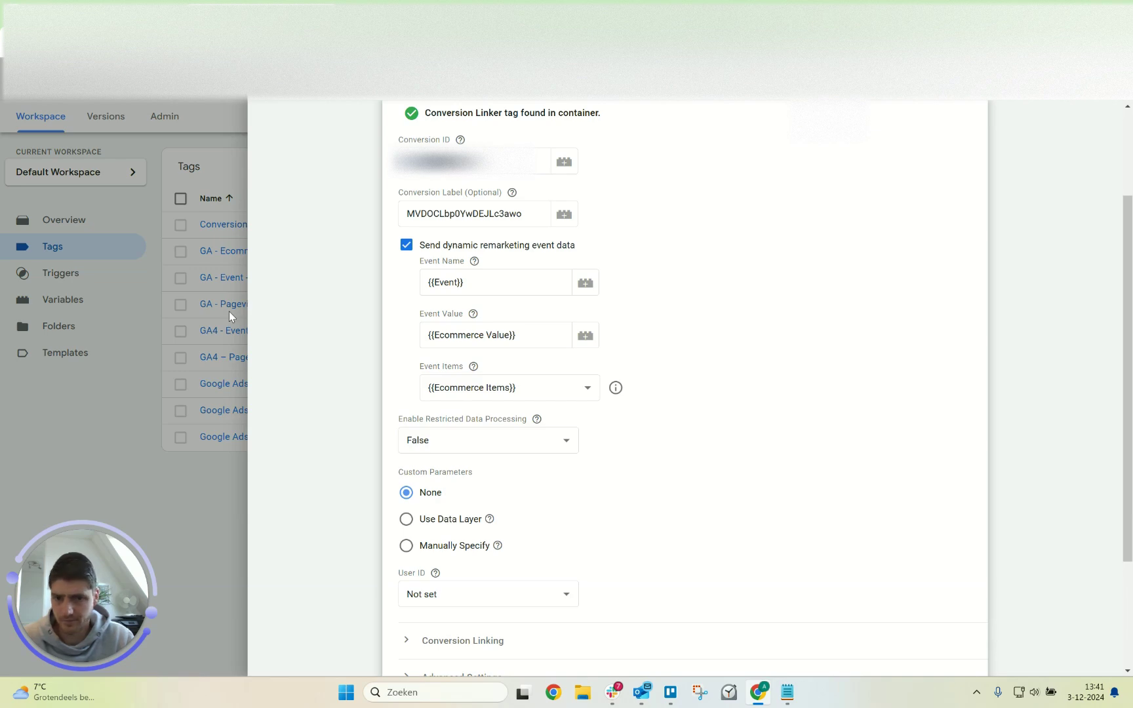
pyautogui.click(209, 280)
pyautogui.click(60, 272)
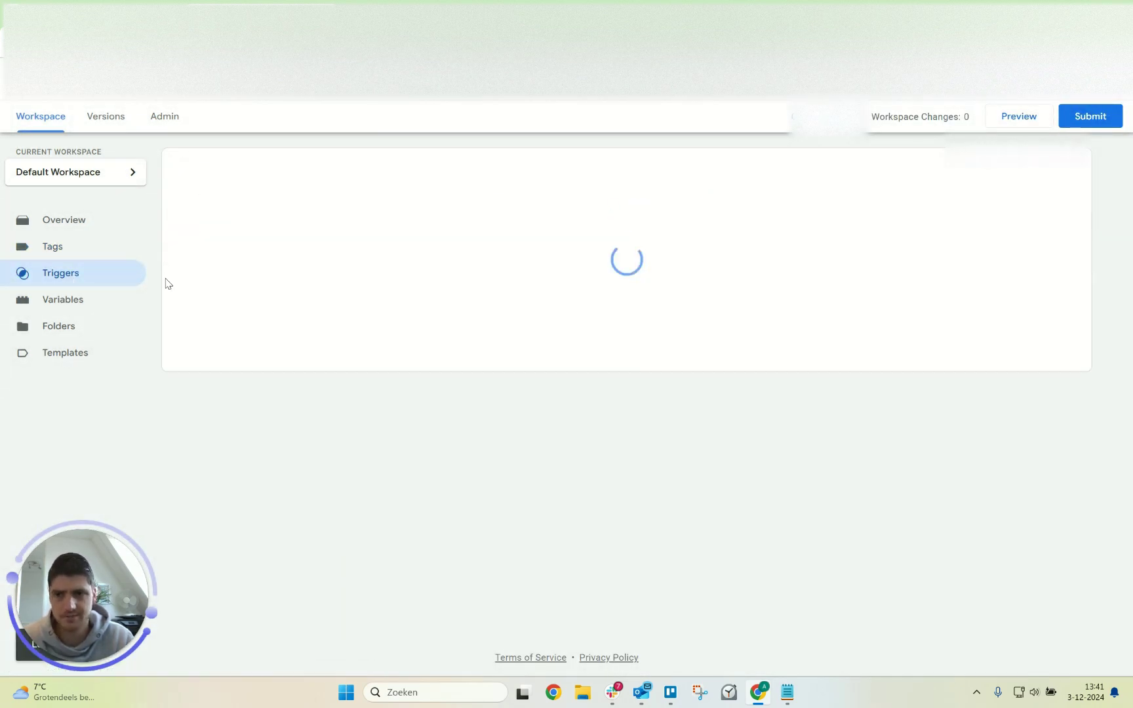
# Inspect the Ecommerce Value variable's data layer name, ecommerce.value, then close it.
pyautogui.click(93, 303)
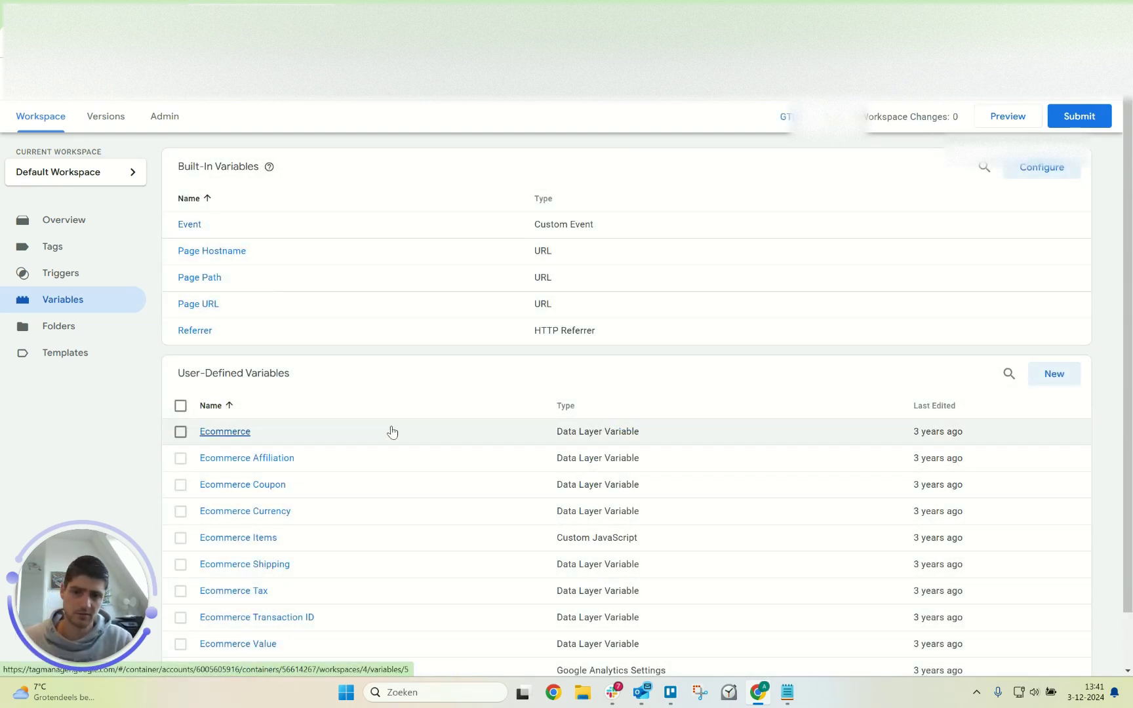
pyautogui.scroll(-1, 287, 545)
pyautogui.scroll(-1, 287, 545)
pyautogui.click(260, 588)
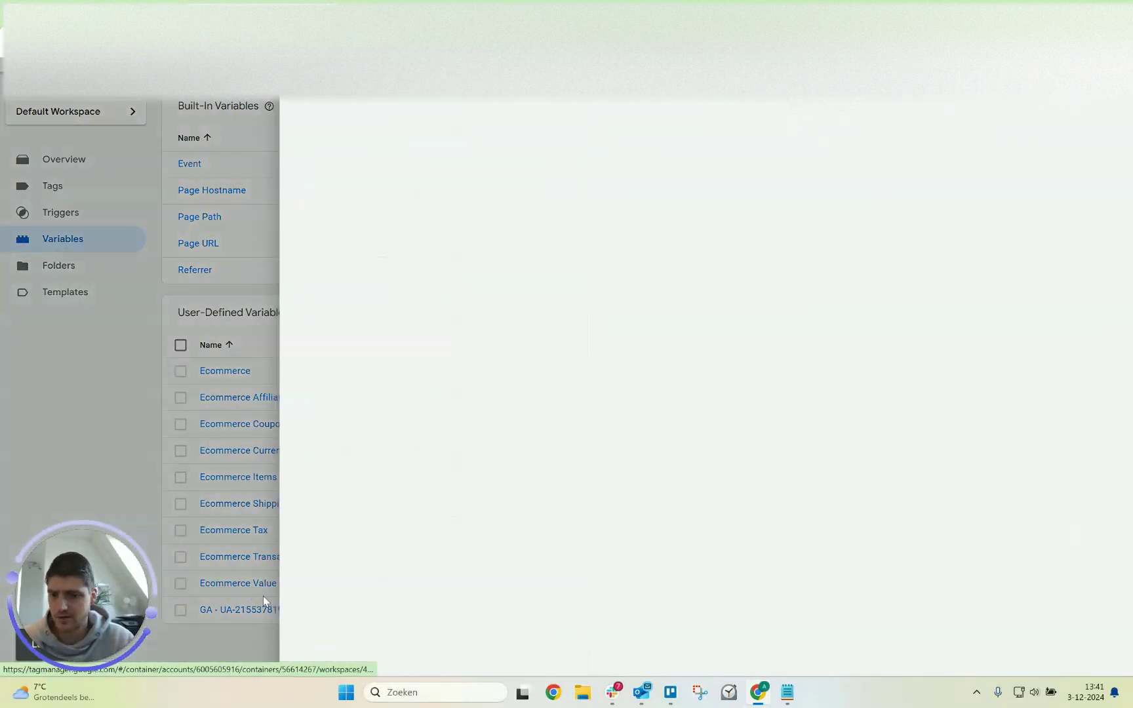
pyautogui.click(521, 250)
pyautogui.moveTo(499, 266); pyautogui.dragTo(415, 269)
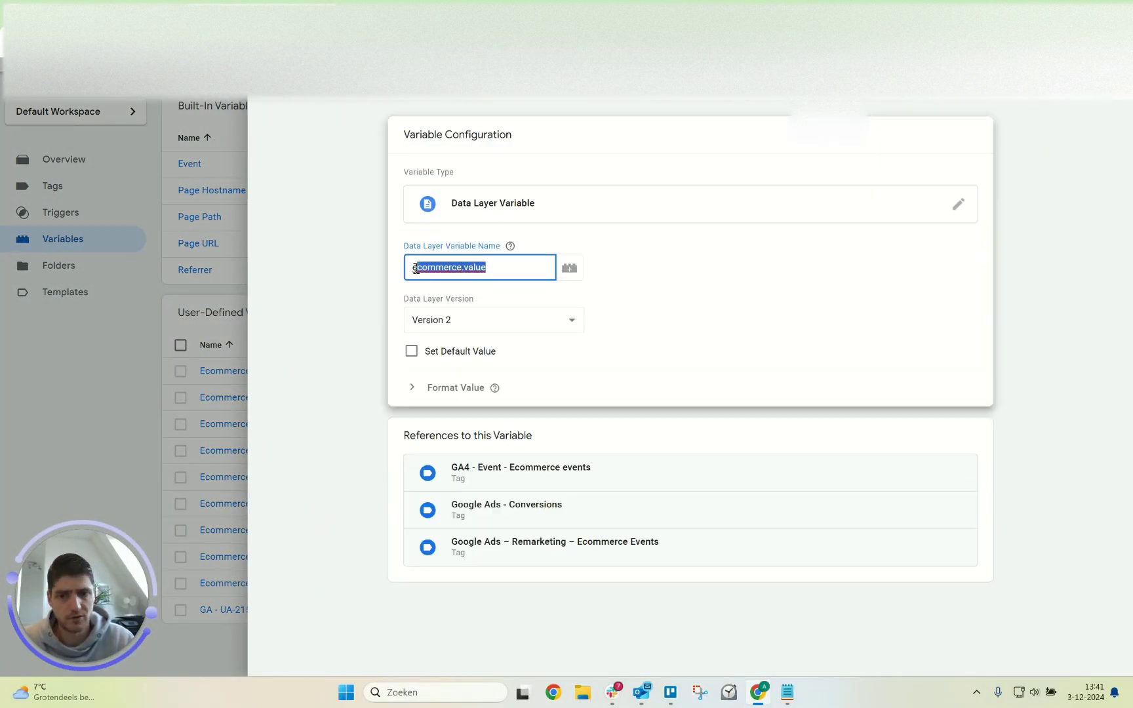
pyautogui.click(638, 286)
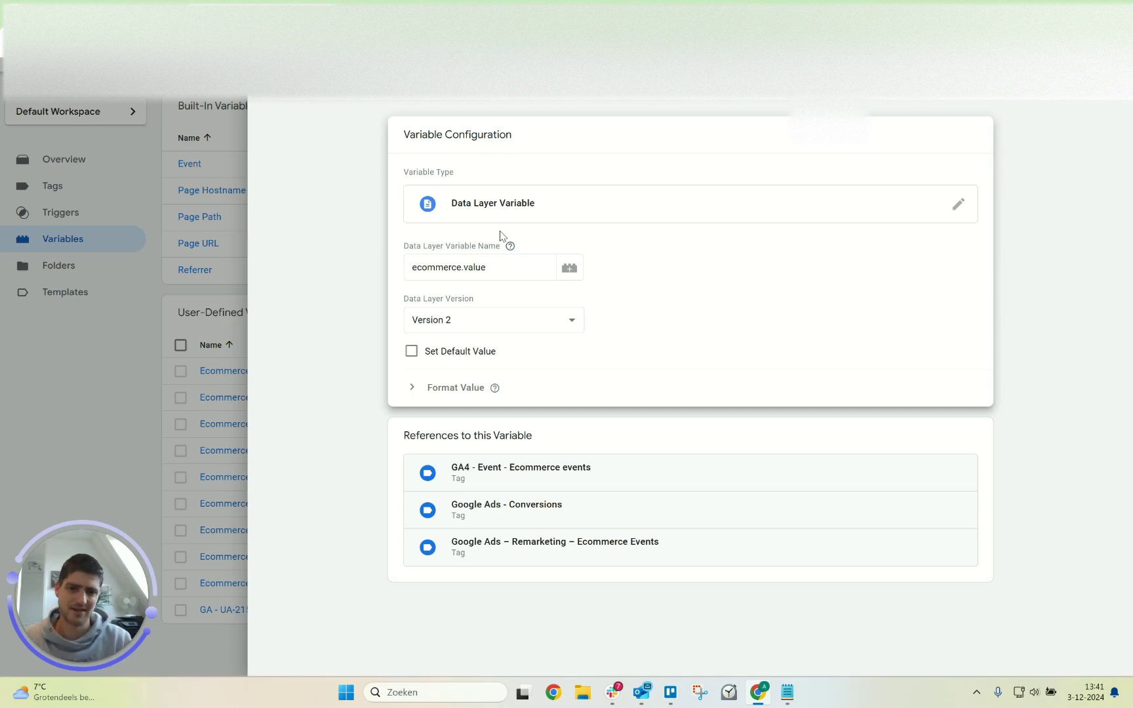
pyautogui.click(218, 210)
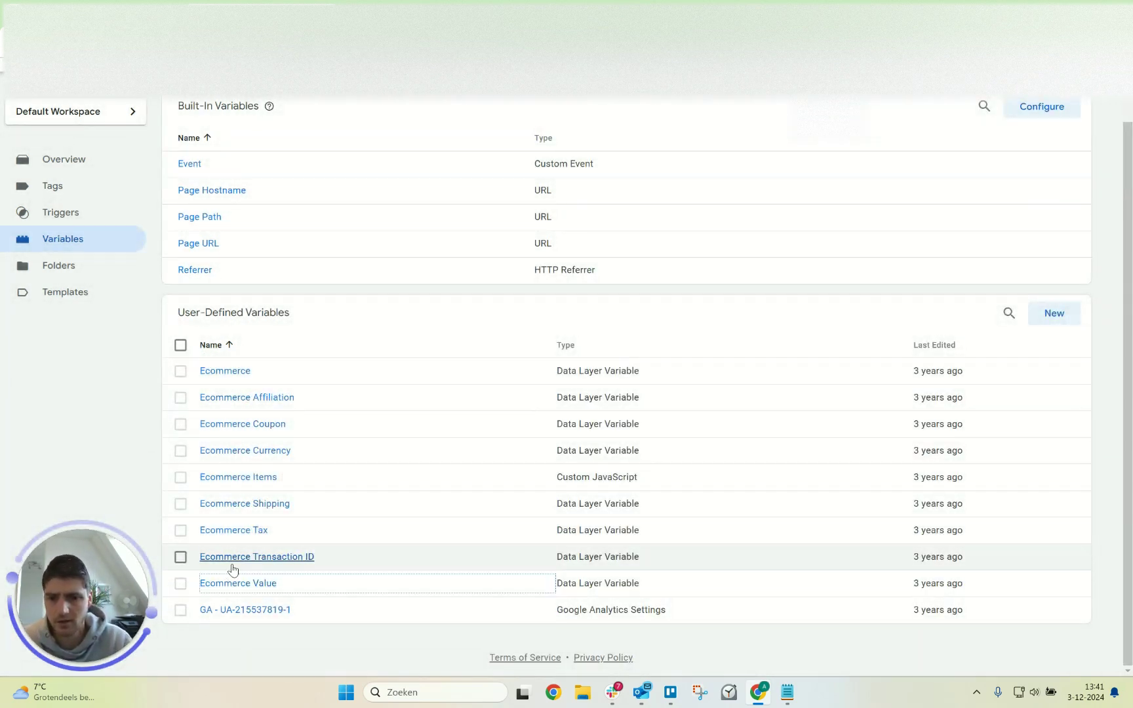
# Open the Ecommerce Items variable and select its custom JavaScript code.
pyautogui.click(239, 477)
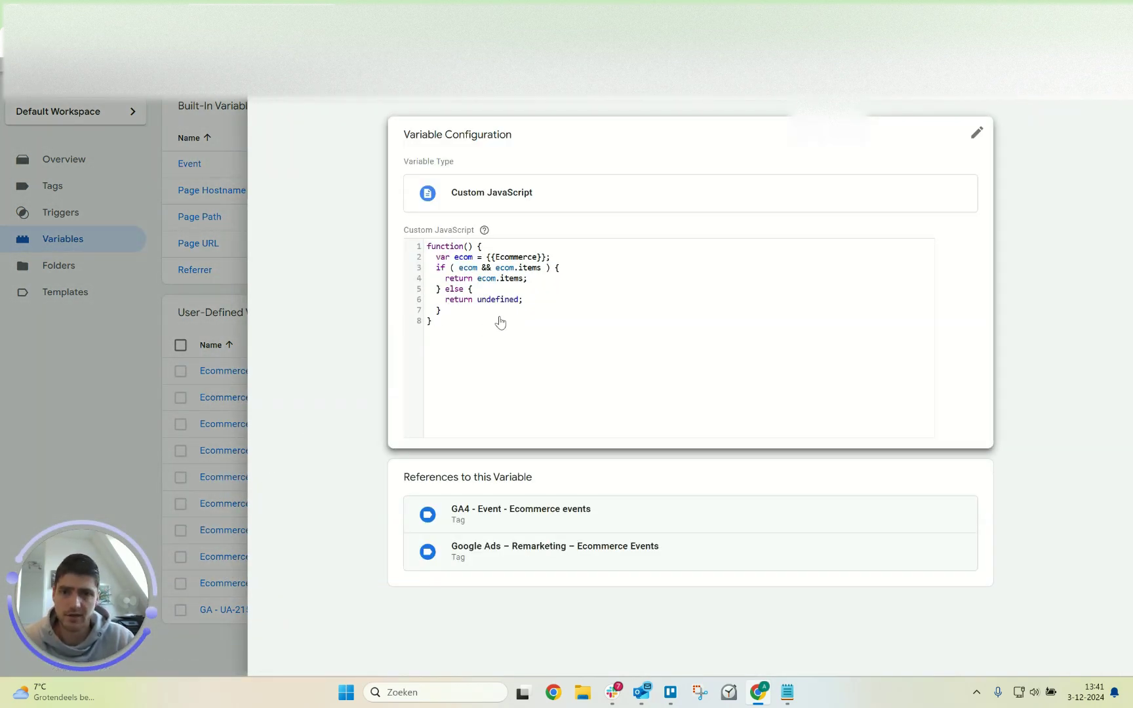
pyautogui.click(478, 334)
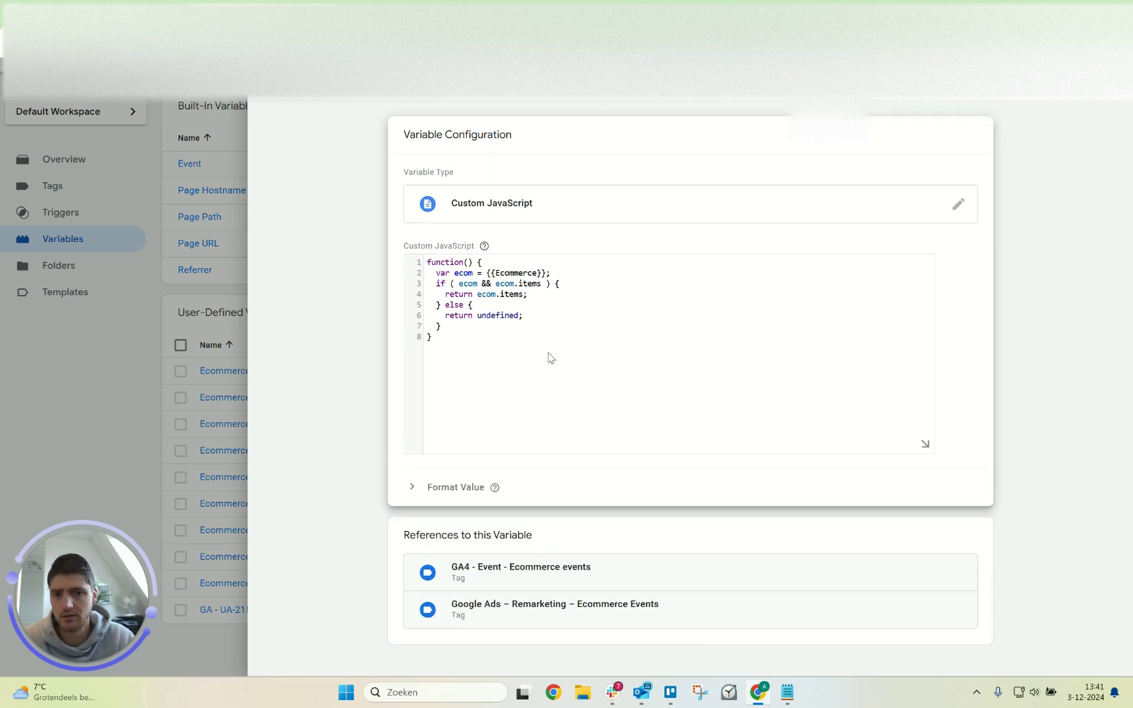
pyautogui.hotkey('shift', 'Up')
pyautogui.hotkey('shift', 'Up')
pyautogui.hotkey('shift', 'Up')
pyautogui.hotkey('shift', 'Up')
pyautogui.hotkey('shift', 'Up')
pyautogui.hotkey('shift', 'Up')
pyautogui.hotkey('shift', 'Up')
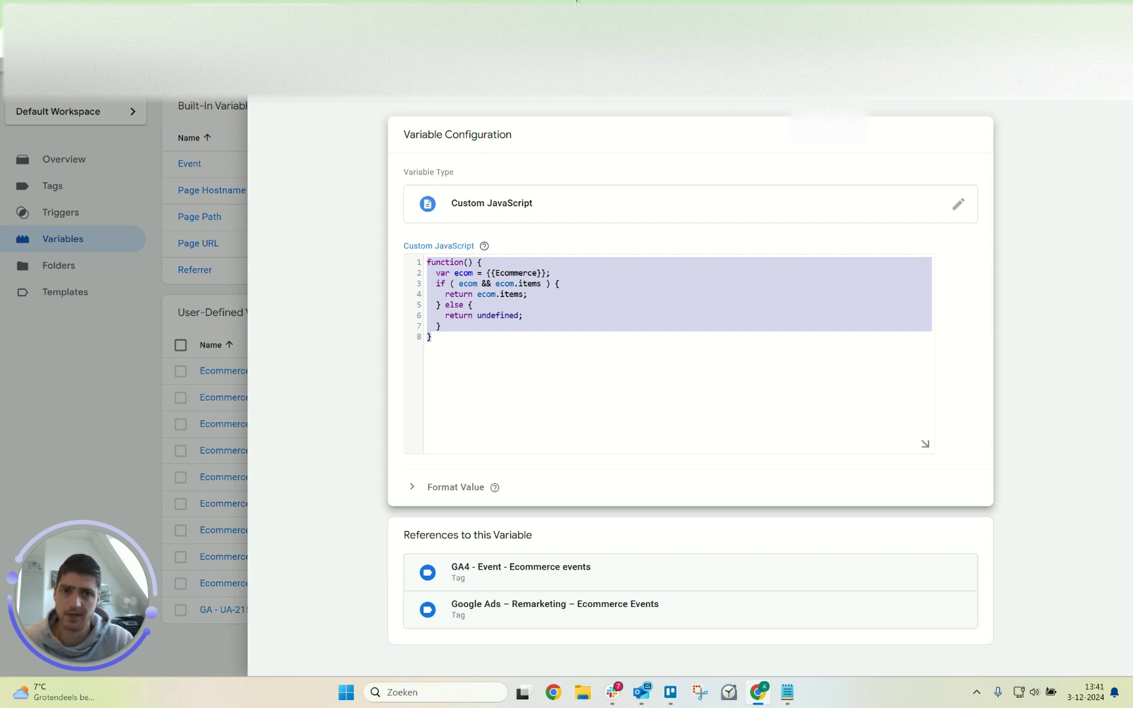
pyautogui.click(680, 2)
# Read the guide's Event Name, Event Value and Event Items notes up to section 4, then close the Ecommerce Items variable.
pyautogui.scroll(-4, 429, 308)
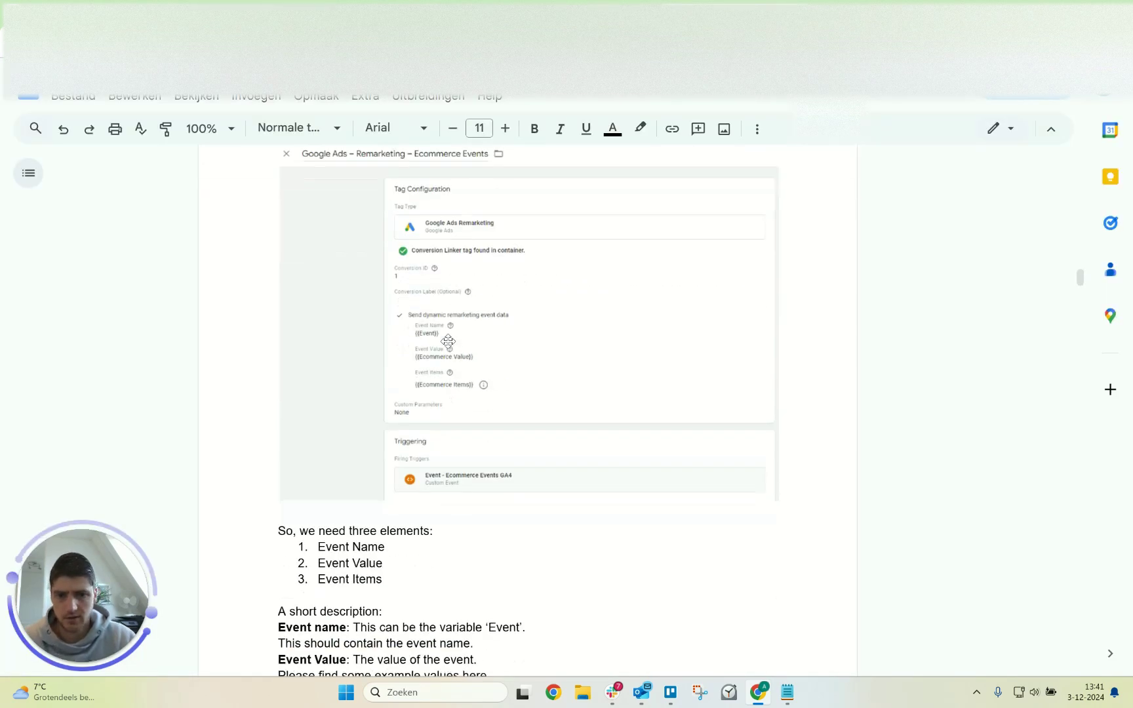
pyautogui.scroll(-2, 431, 375)
pyautogui.scroll(-2, 441, 390)
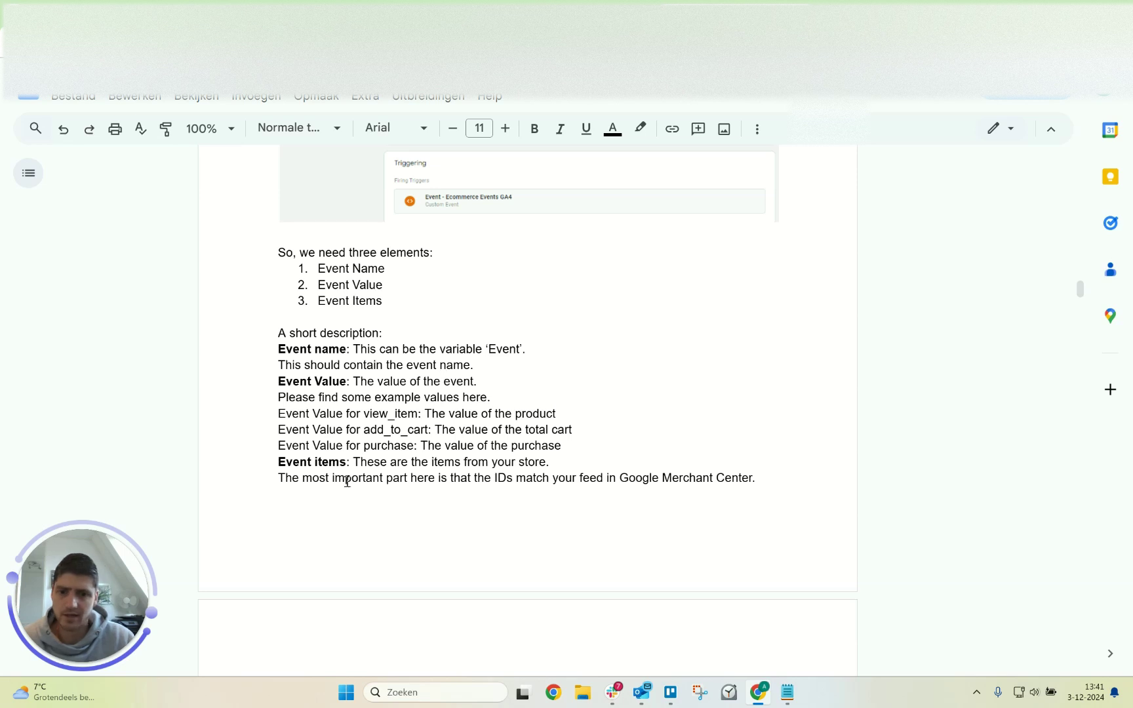
pyautogui.moveTo(426, 414); pyautogui.dragTo(427, 445)
pyautogui.click(424, 447)
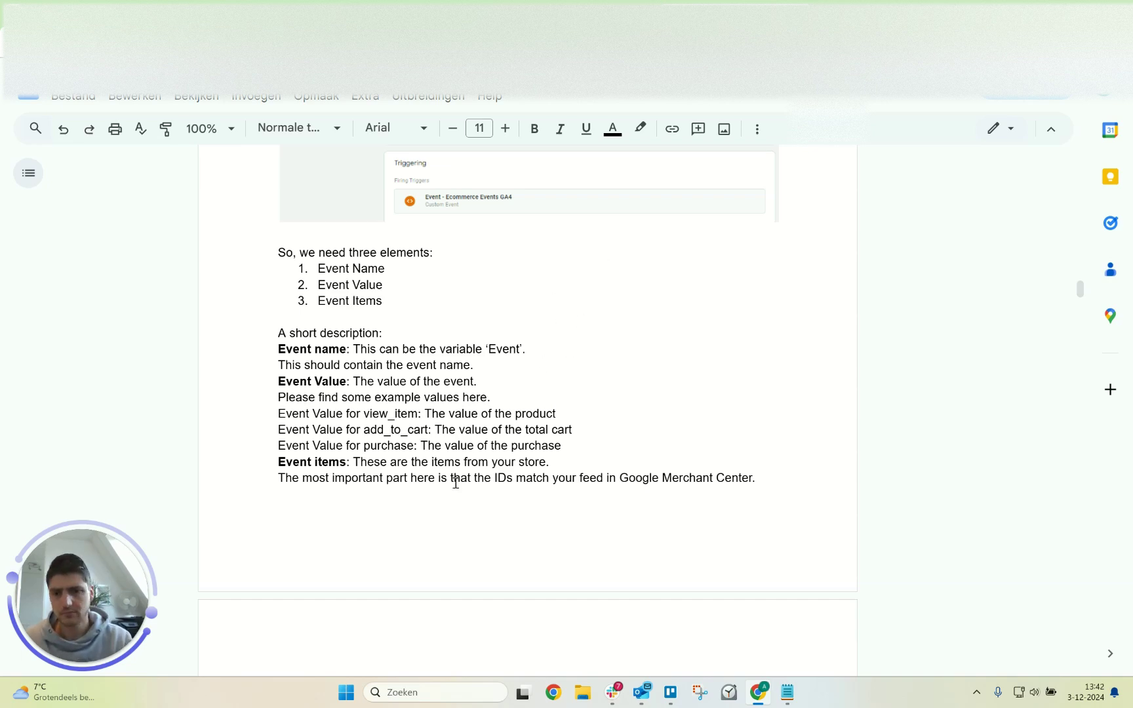
pyautogui.scroll(-6, 455, 484)
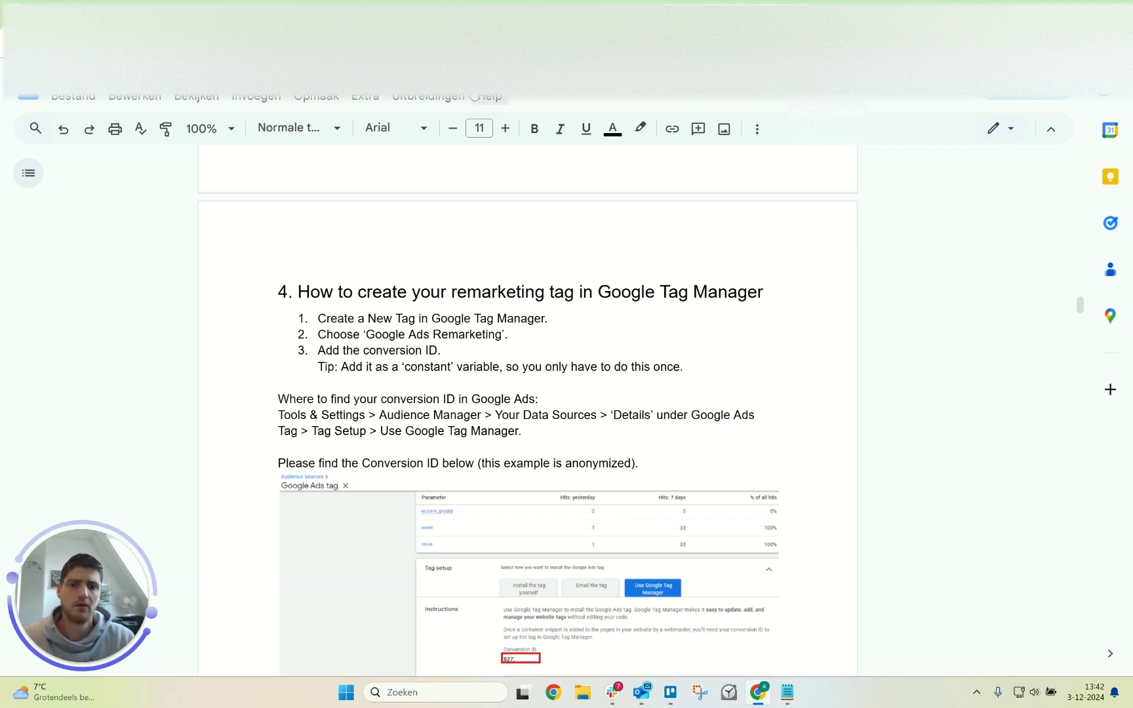
pyautogui.click(284, 2)
pyautogui.click(146, 293)
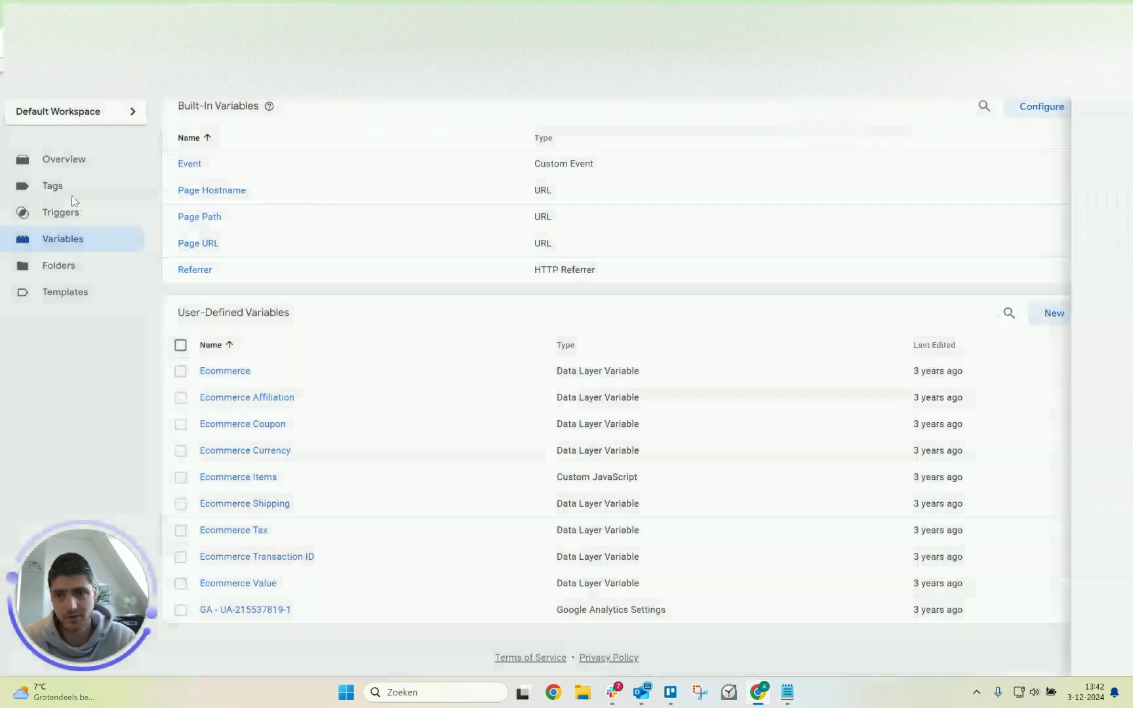
# Try out a new Google Ads Remarketing tag with dynamic event data enabled, then discard it.
pyautogui.click(65, 189)
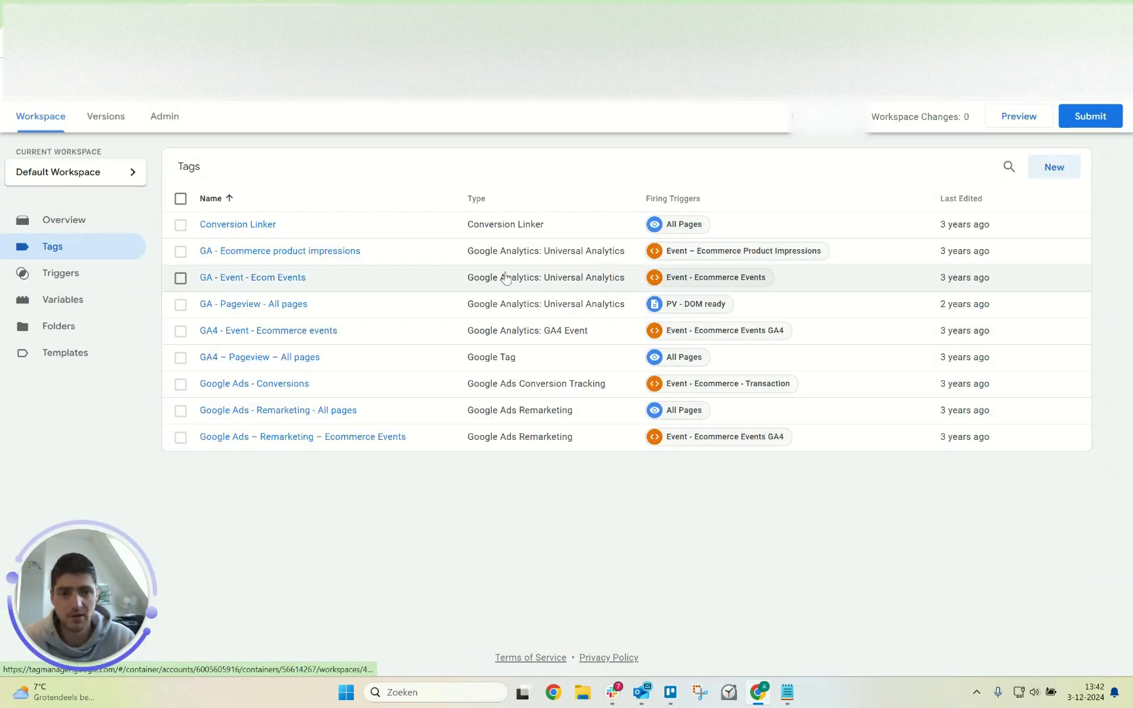
pyautogui.click(1051, 172)
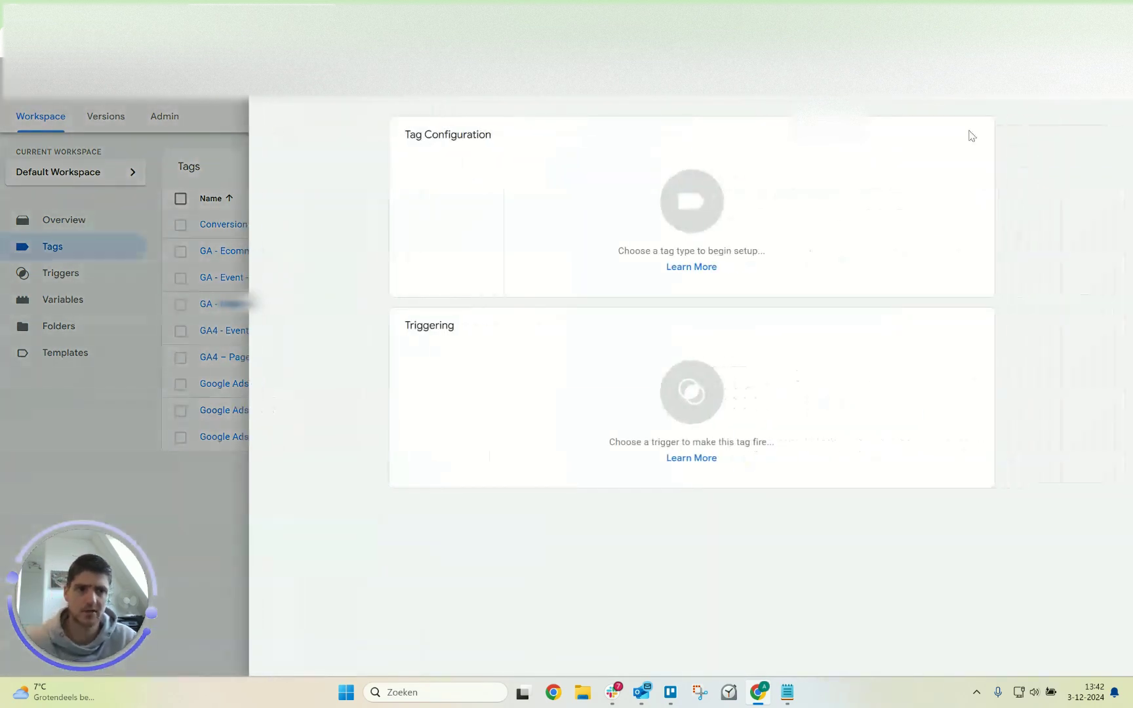
pyautogui.click(481, 201)
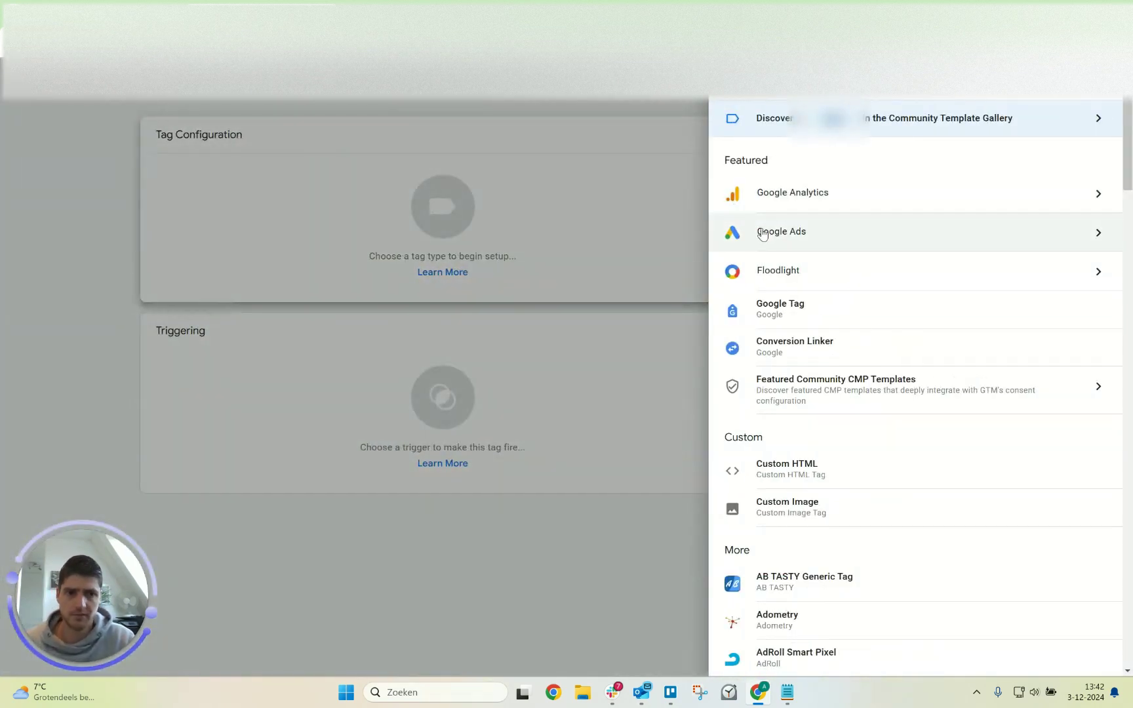
pyautogui.click(762, 235)
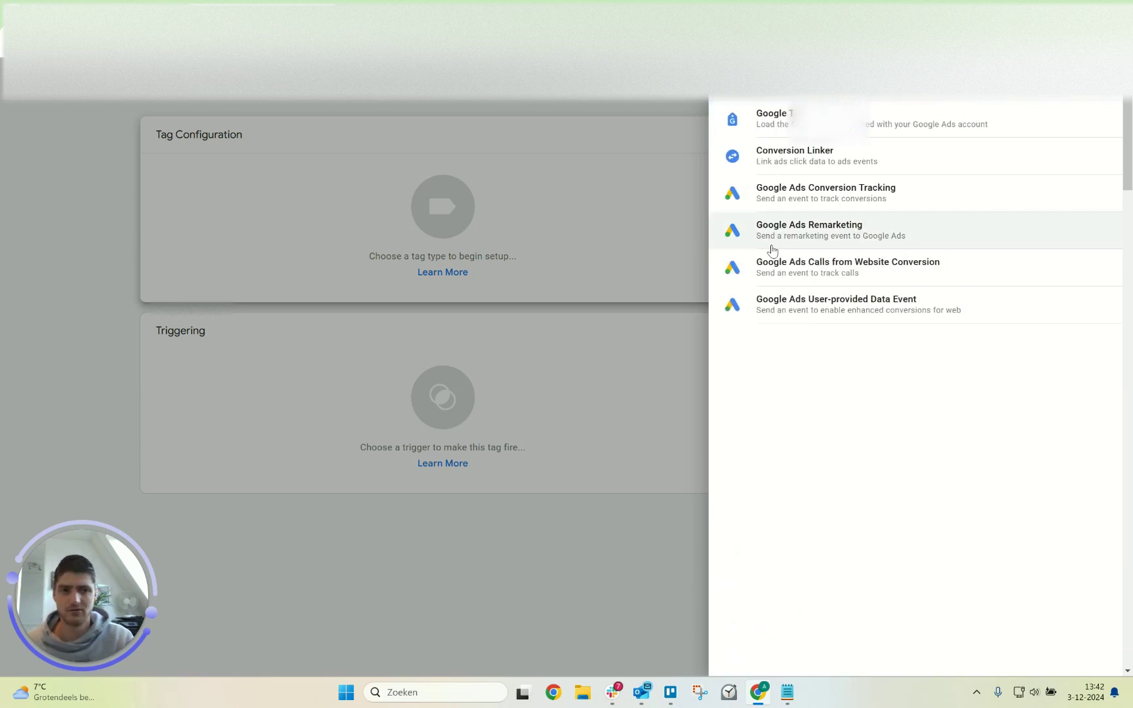
pyautogui.click(796, 233)
pyautogui.click(525, 318)
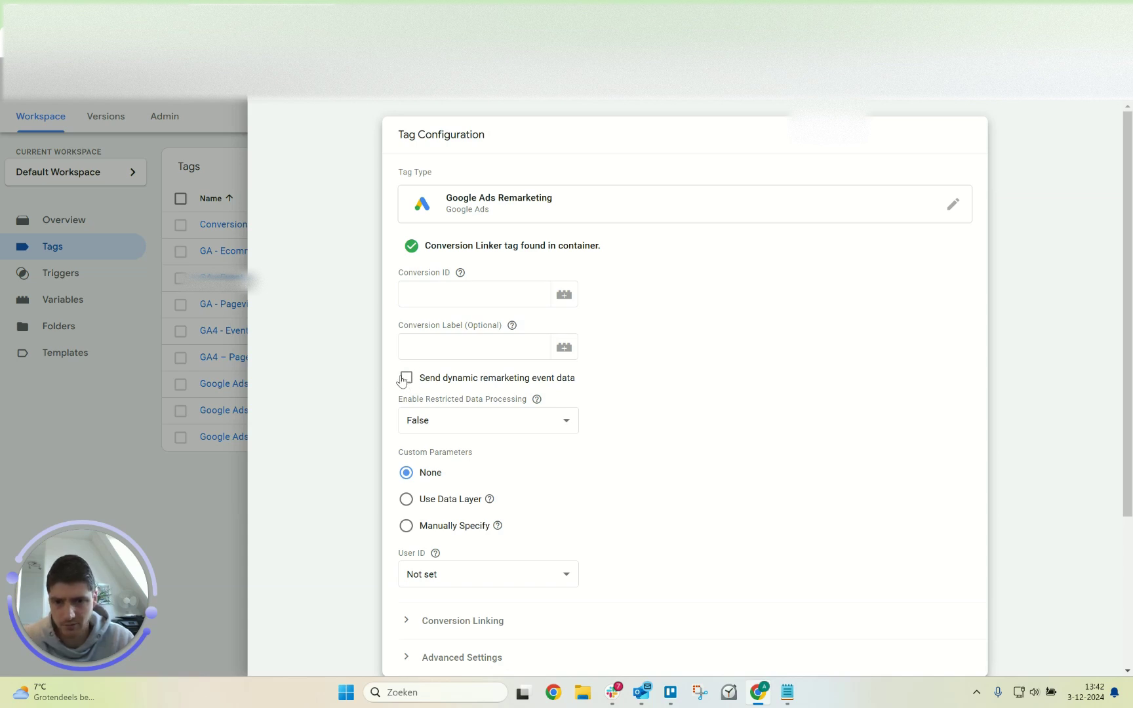
pyautogui.click(405, 378)
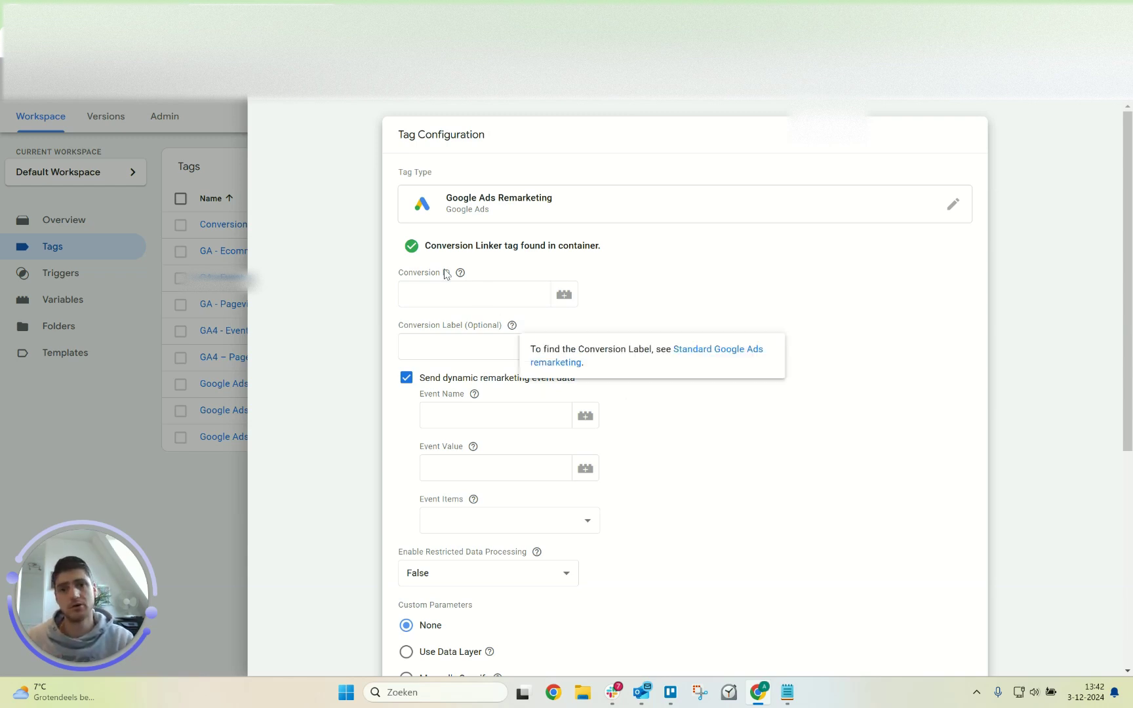
pyautogui.scroll(-1, 643, 548)
pyautogui.scroll(-4, 642, 547)
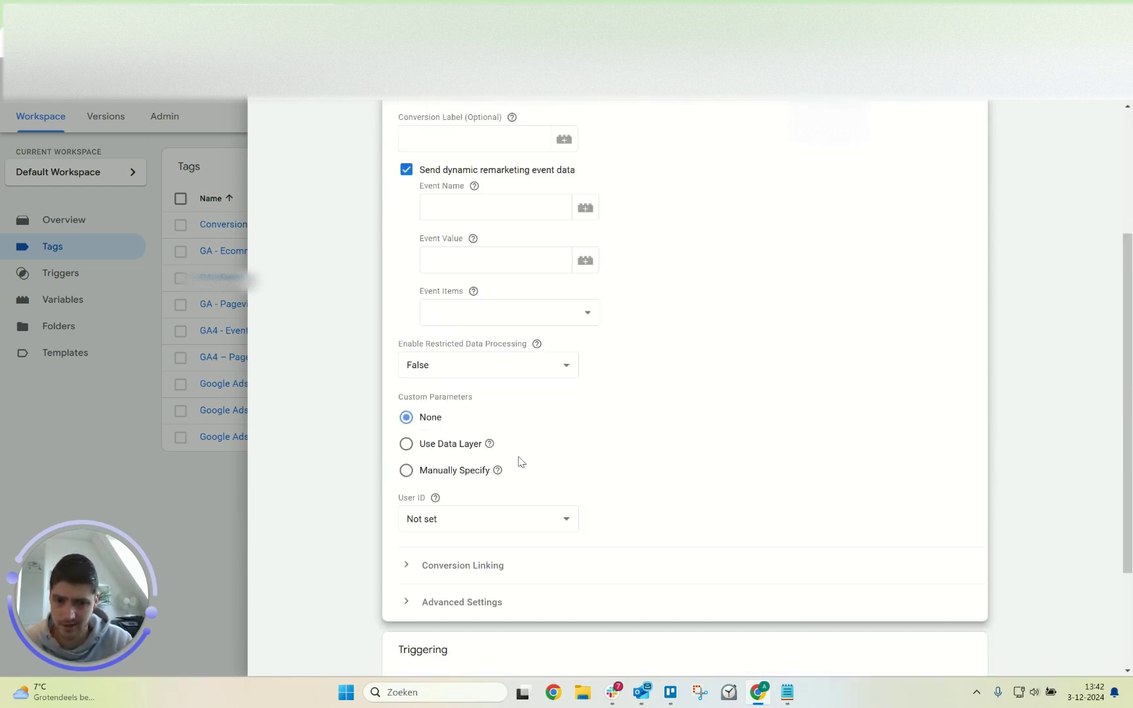
pyautogui.scroll(3, 528, 465)
pyautogui.click(212, 187)
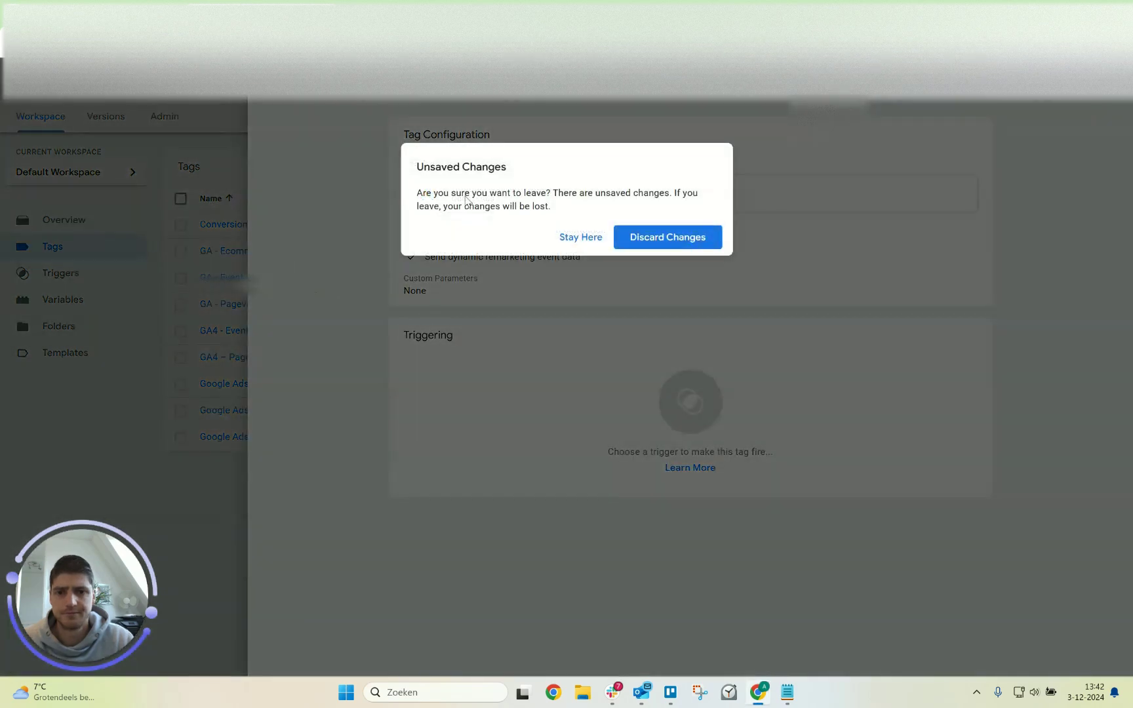
pyautogui.click(678, 235)
# Open the Google Ads – Remarketing – Ecommerce Events tag's configuration for editing.
pyautogui.click(319, 440)
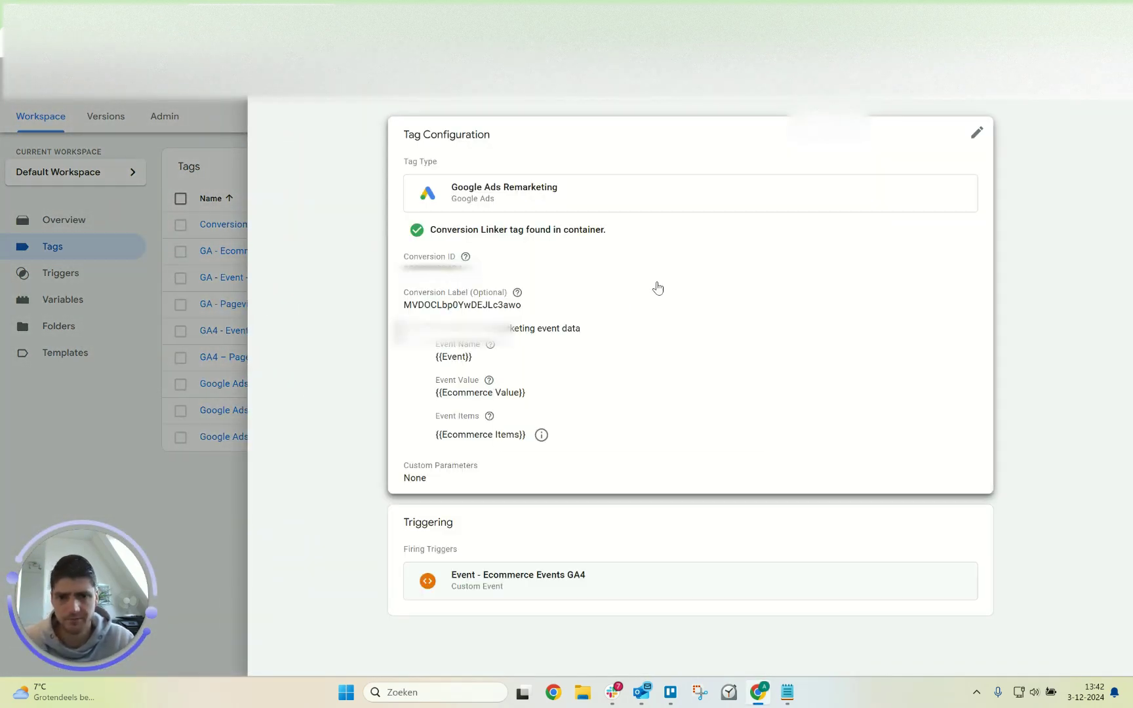
pyautogui.click(658, 287)
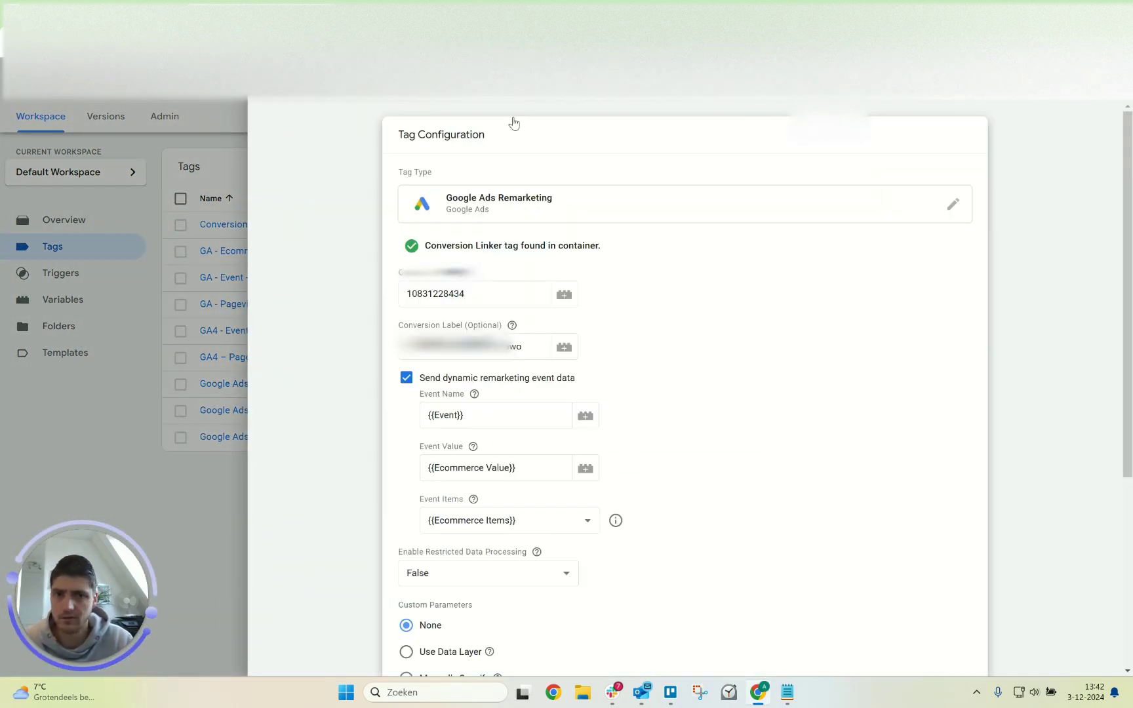
pyautogui.click(675, 2)
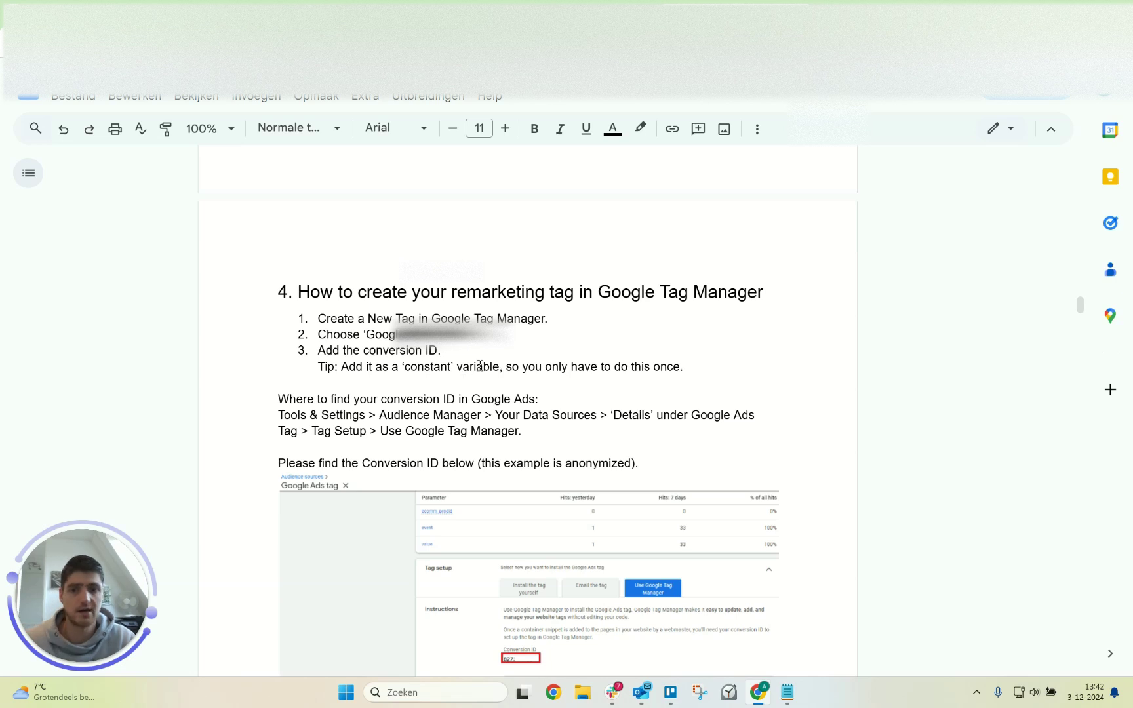
# Find the conversion ID step in the guide, then select the tag's Conversion ID value.
pyautogui.scroll(-1, 481, 366)
pyautogui.moveTo(447, 282); pyautogui.dragTo(363, 286)
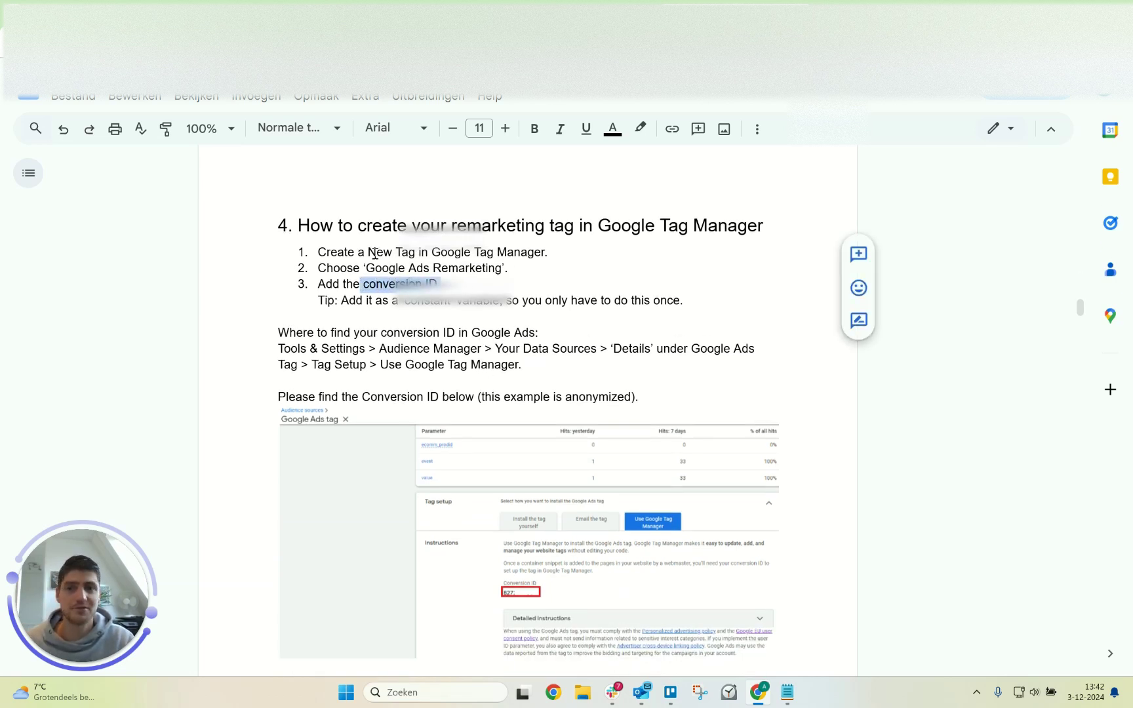
pyautogui.click(220, 2)
pyautogui.tripleClick(491, 302)
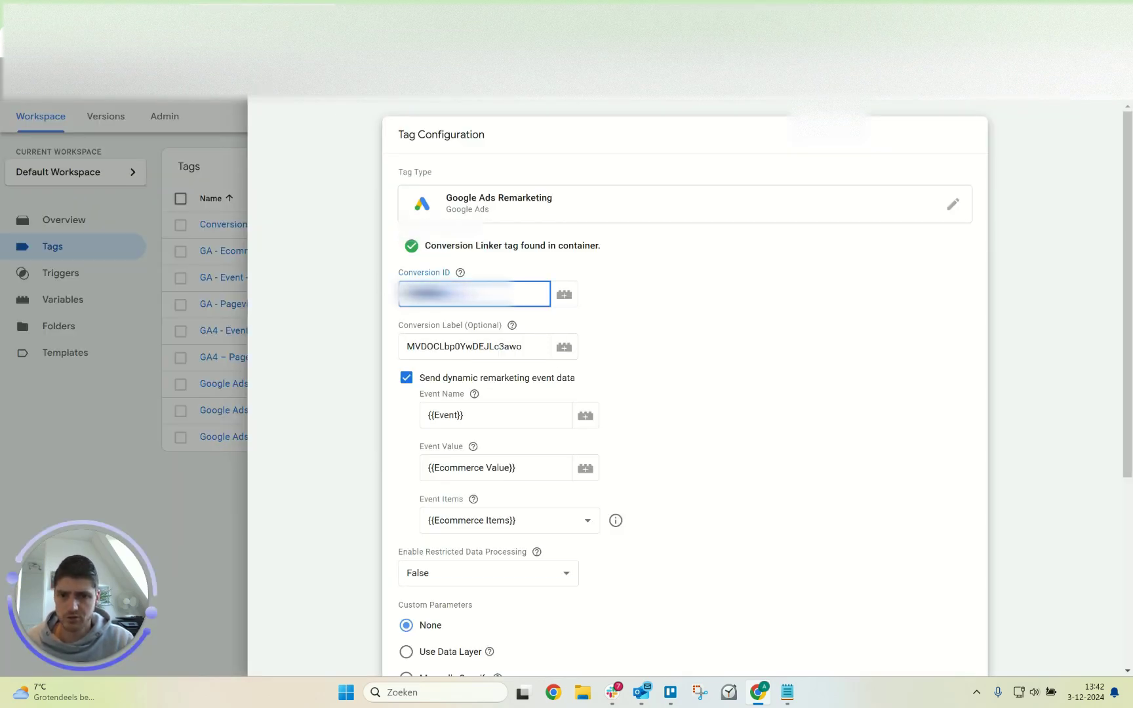
# Open the Google Ads tag's details from Your data sources in Google Ads.
pyautogui.click(100, 1)
pyautogui.scroll(-2, 289, 249)
pyautogui.scroll(2, 238, 250)
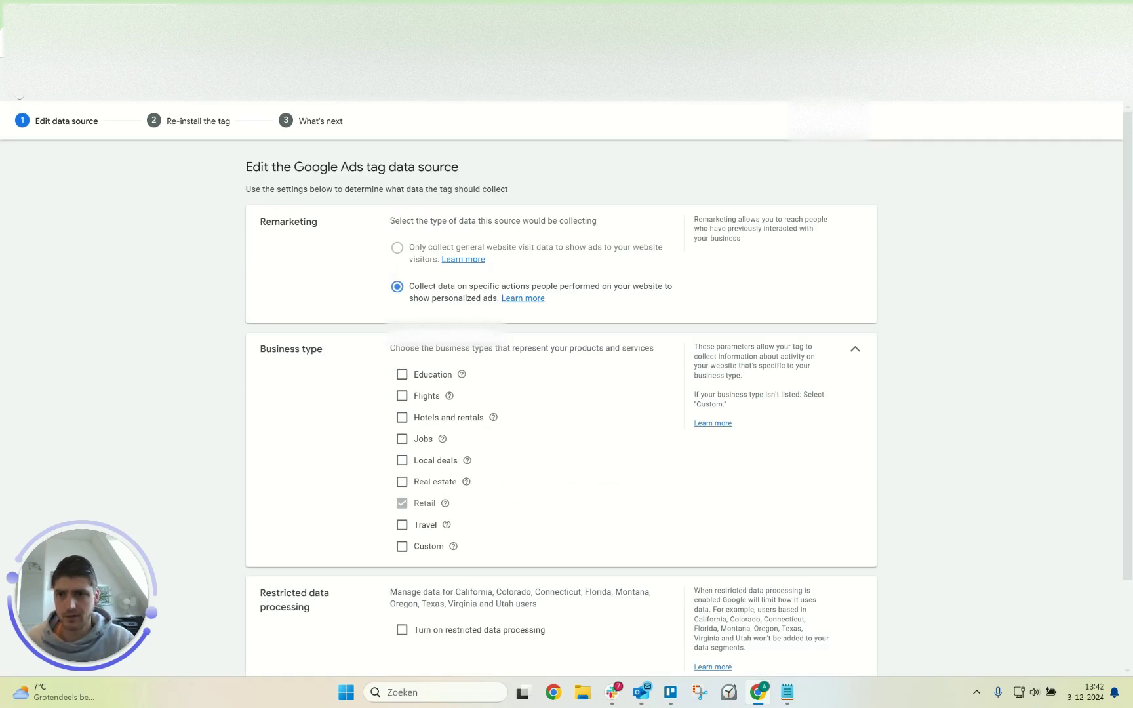
pyautogui.click(101, 1)
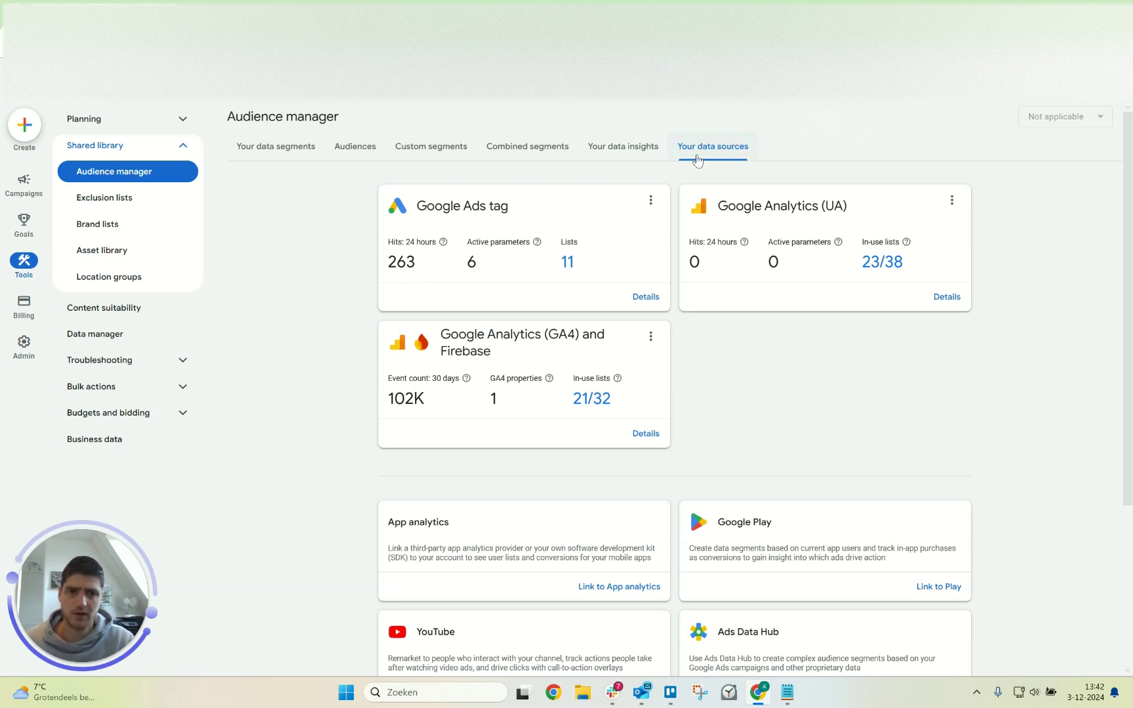
pyautogui.click(643, 298)
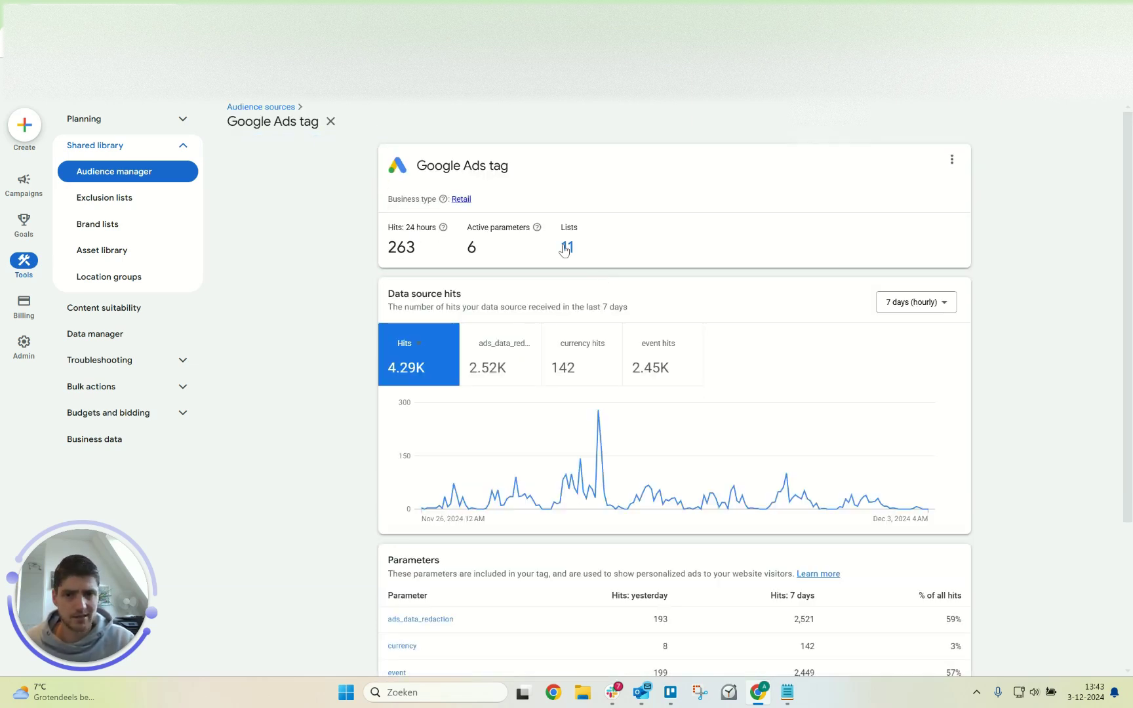
# Show the Use Google Tag Manager setup instructions and select the Conversion ID.
pyautogui.scroll(-3, 377, 236)
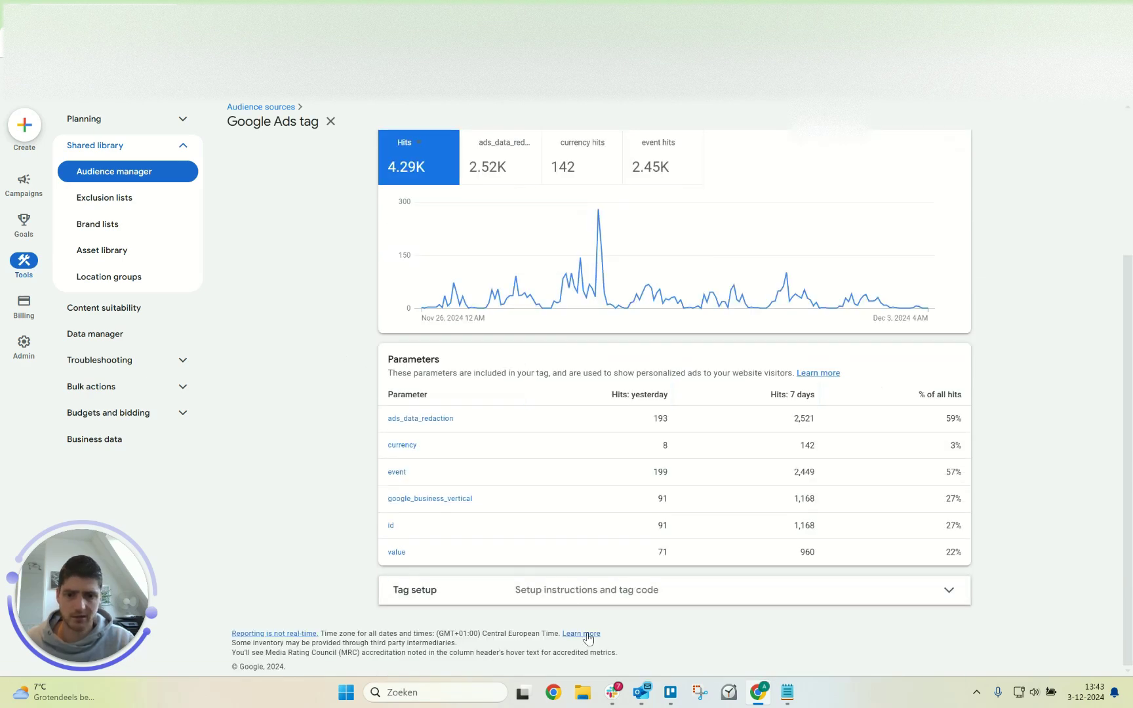
pyautogui.click(565, 590)
pyautogui.scroll(-2, 565, 590)
pyautogui.click(752, 488)
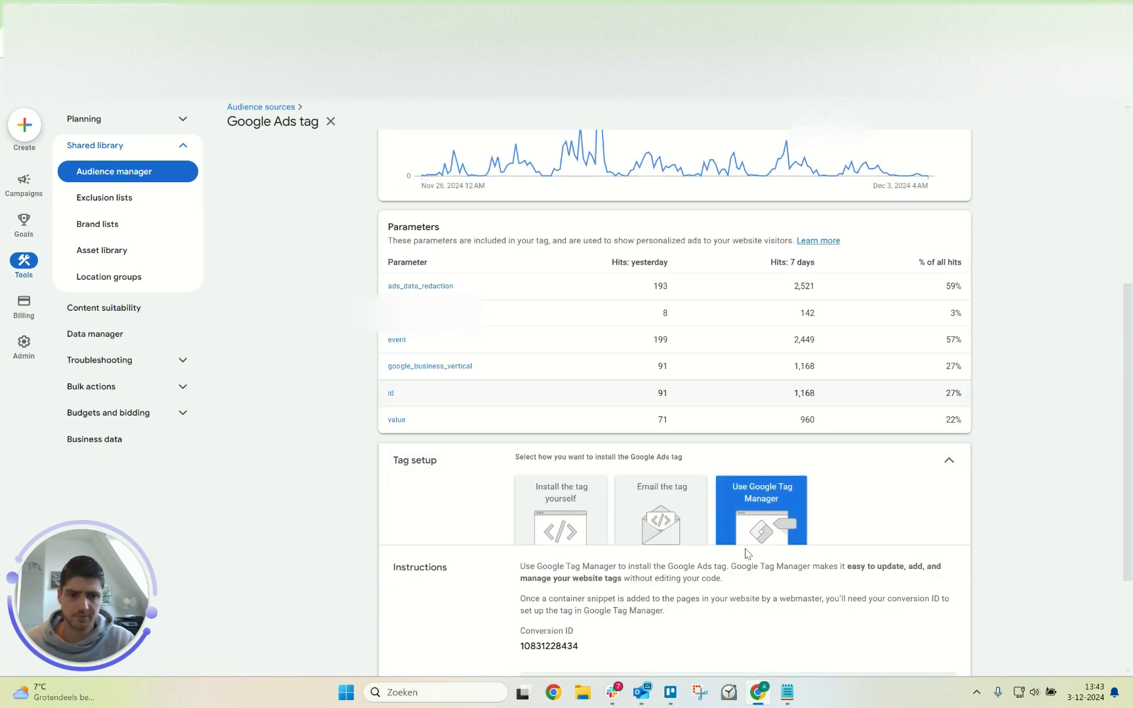
pyautogui.scroll(-2, 582, 473)
pyautogui.tripleClick(554, 485)
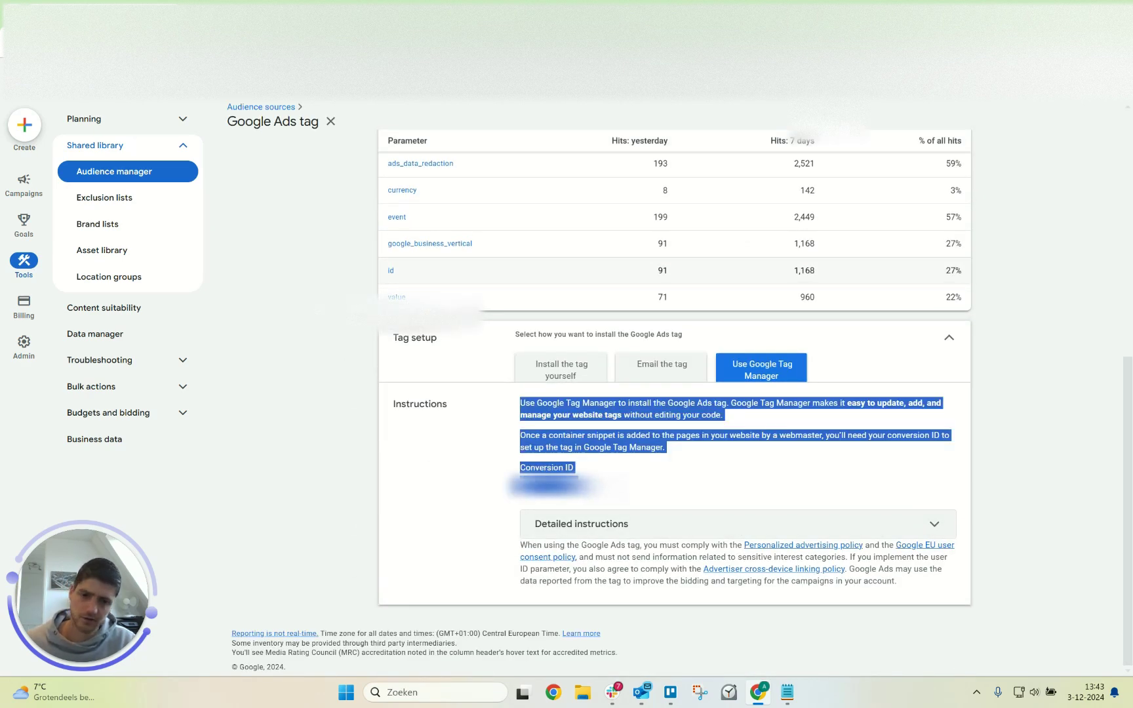
pyautogui.doubleClick(554, 485)
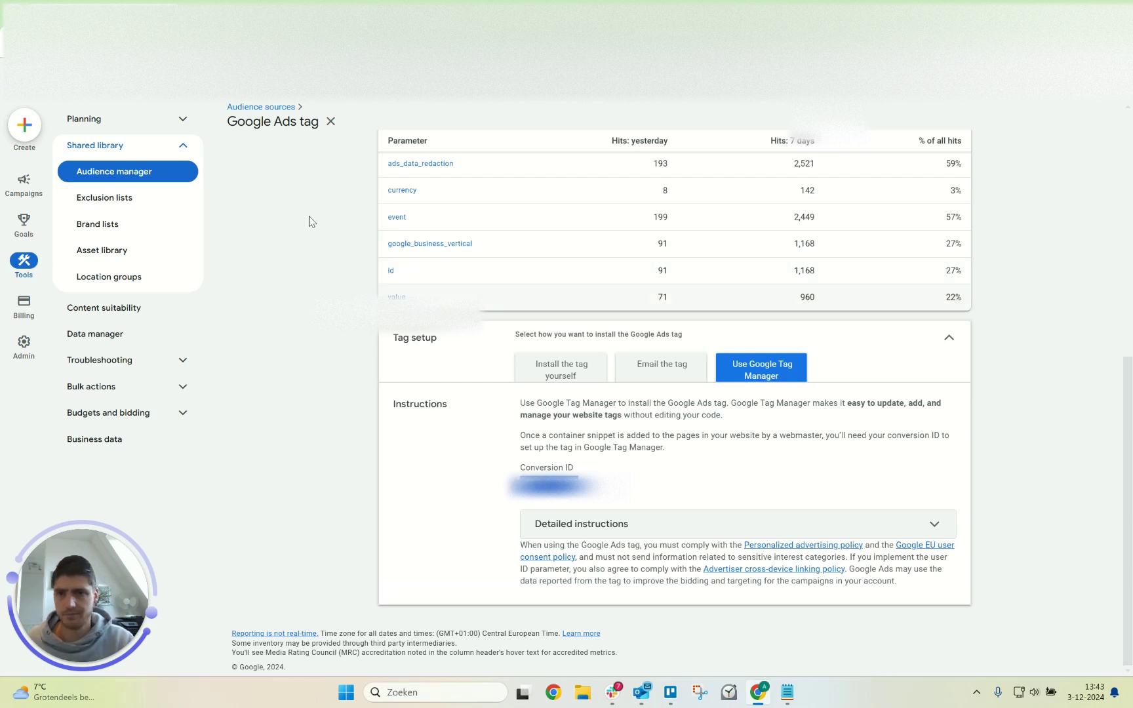
pyautogui.hotkey('ctrl', 'Tab')
# Review the remarketing tag and its Event - Ecommerce Events GA4 ecommerce-regex Custom Event trigger.
pyautogui.click(455, 272)
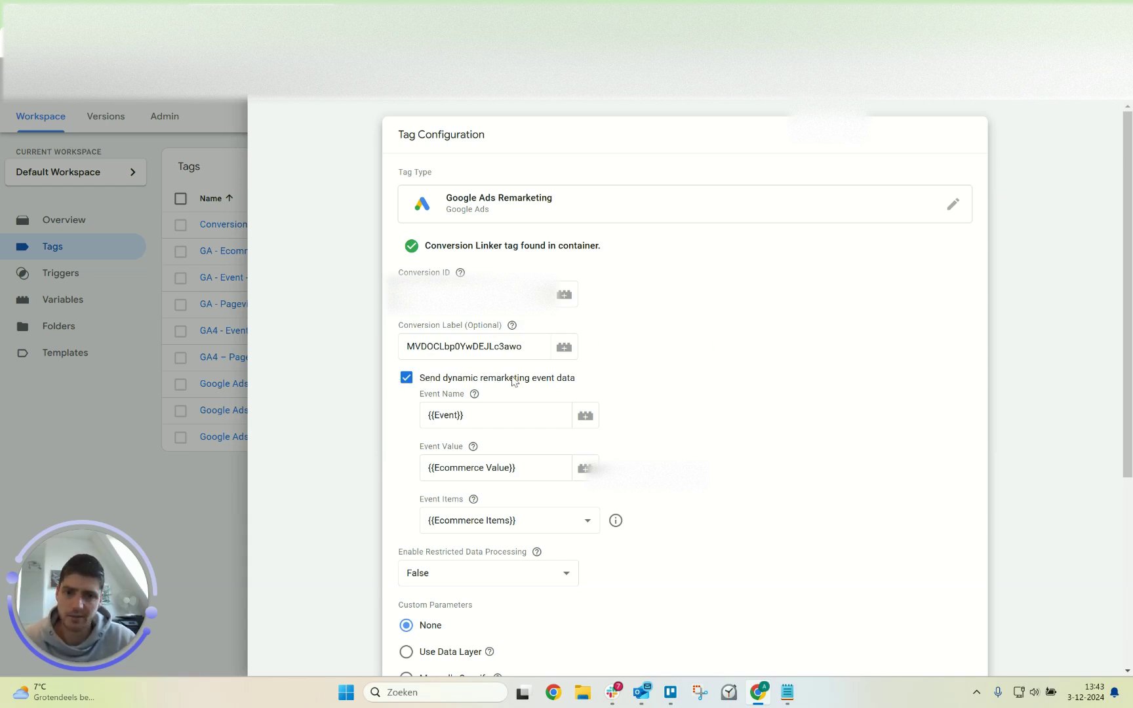
pyautogui.scroll(-1, 634, 390)
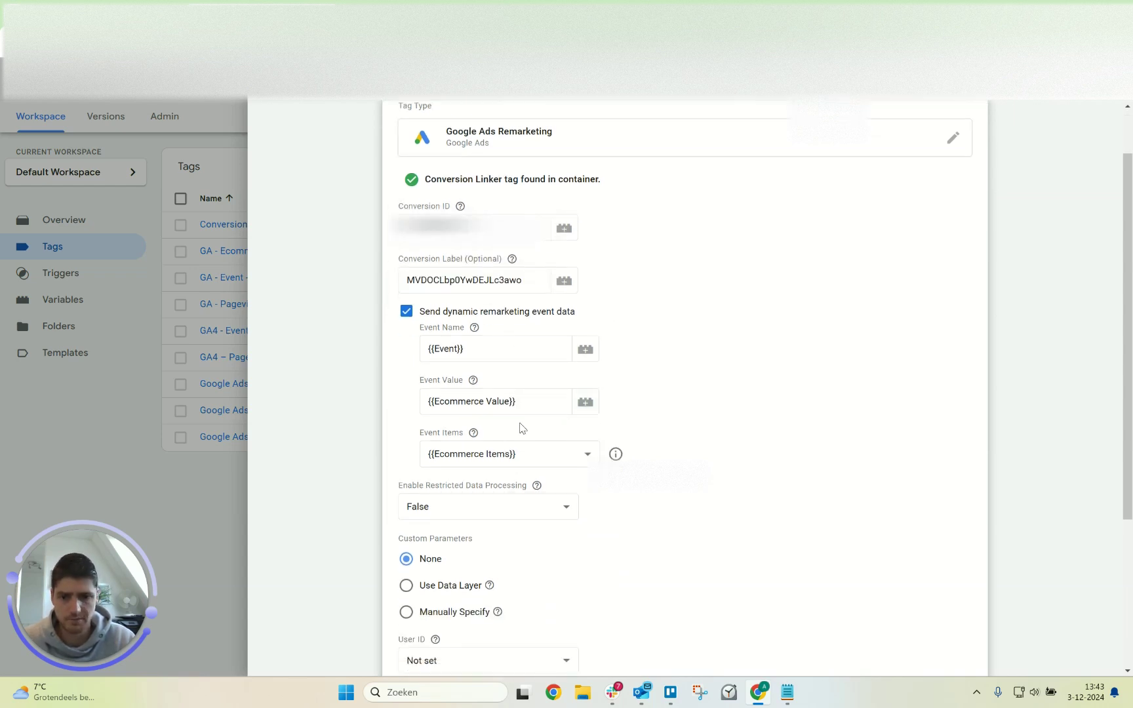
pyautogui.scroll(-1, 543, 451)
pyautogui.scroll(-3, 543, 451)
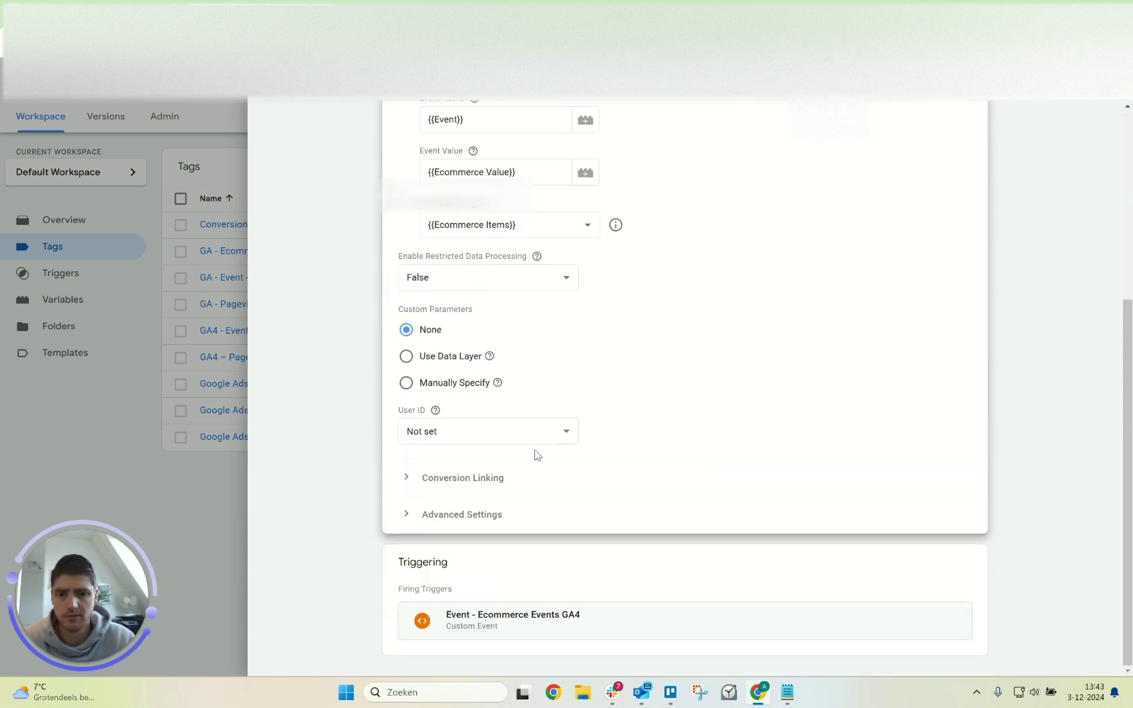
pyautogui.click(510, 624)
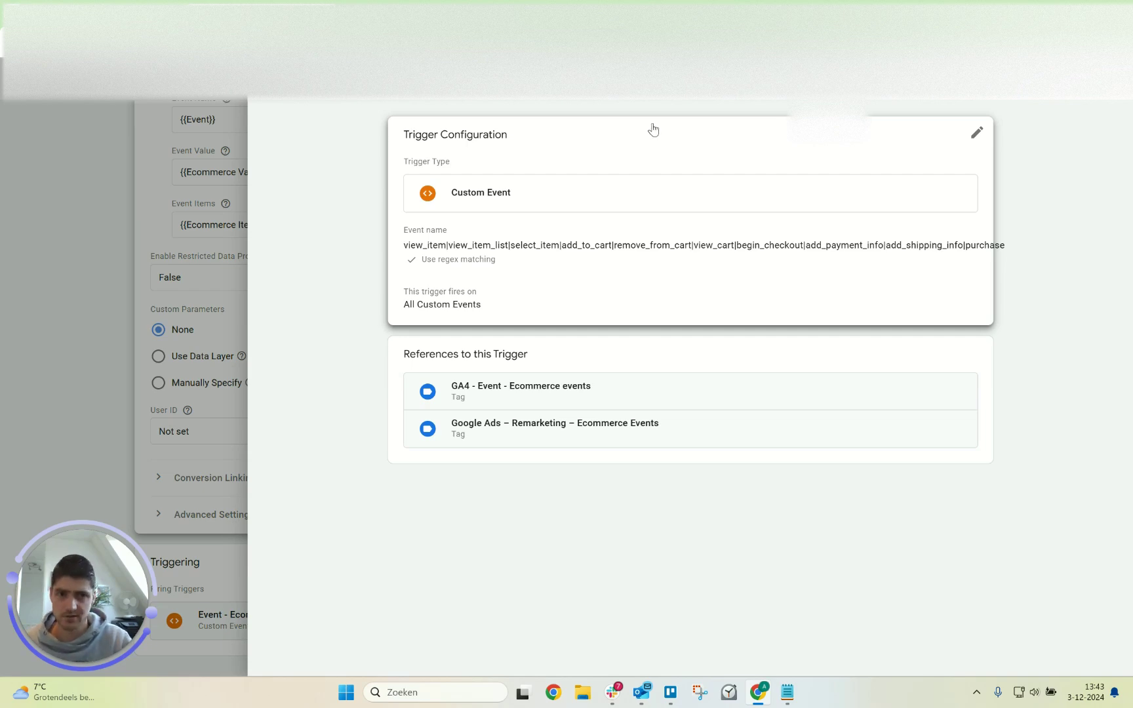
pyautogui.click(641, 108)
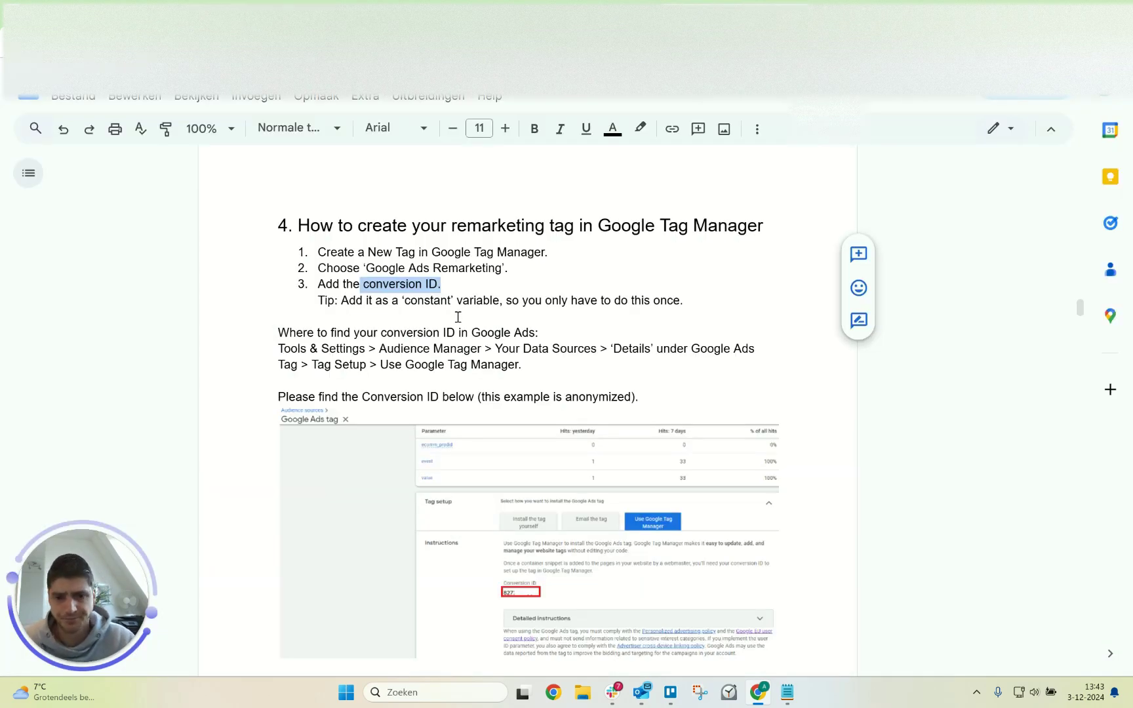
# Scroll the guide past the tag screenshot to the Preview Mode Data Layer example with 'items' in view_item.
pyautogui.scroll(-10, 458, 317)
pyautogui.scroll(-5, 453, 320)
pyautogui.scroll(-1, 445, 357)
pyautogui.scroll(2, 541, 321)
pyautogui.scroll(-4, 488, 397)
pyautogui.scroll(-1, 497, 396)
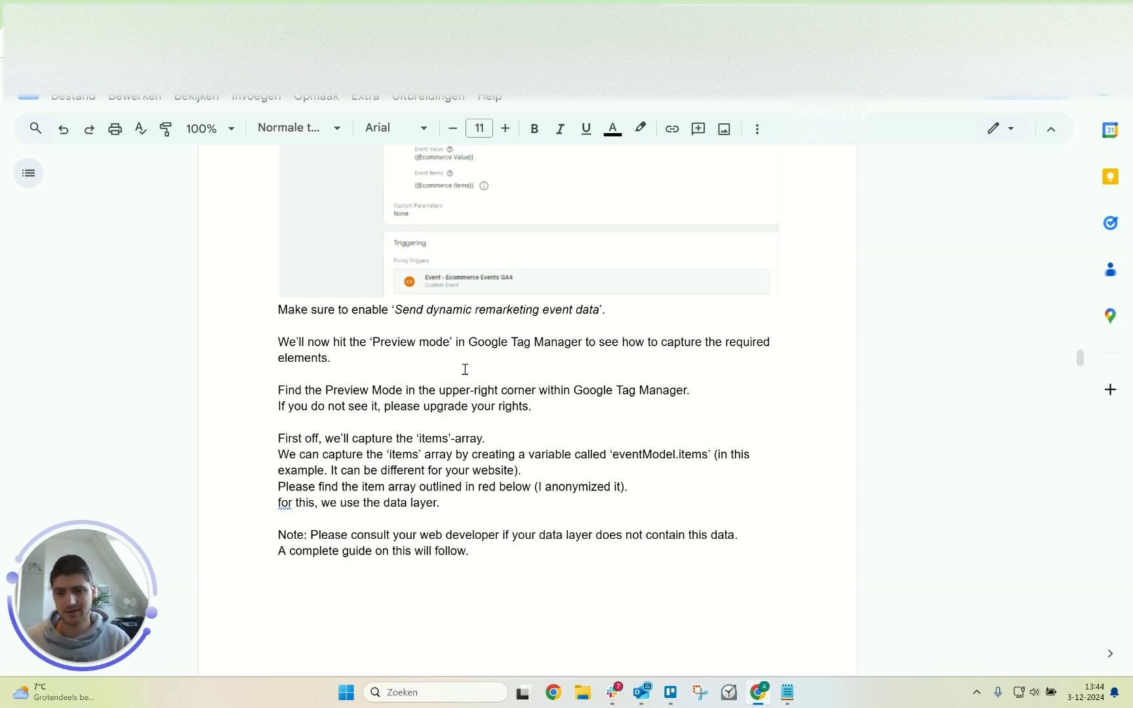
pyautogui.scroll(-10, 486, 342)
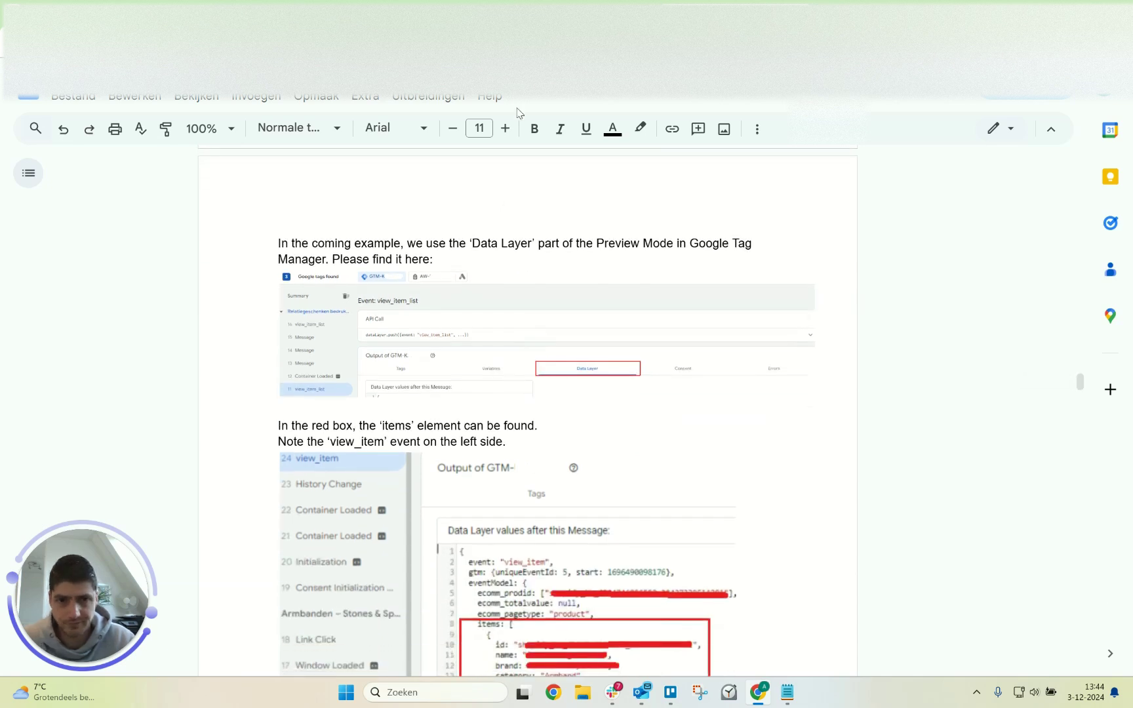
# Show all details of the fired view_item remarketing tag: Succeeded, value 23.1, items populated.
pyautogui.click(567, 1)
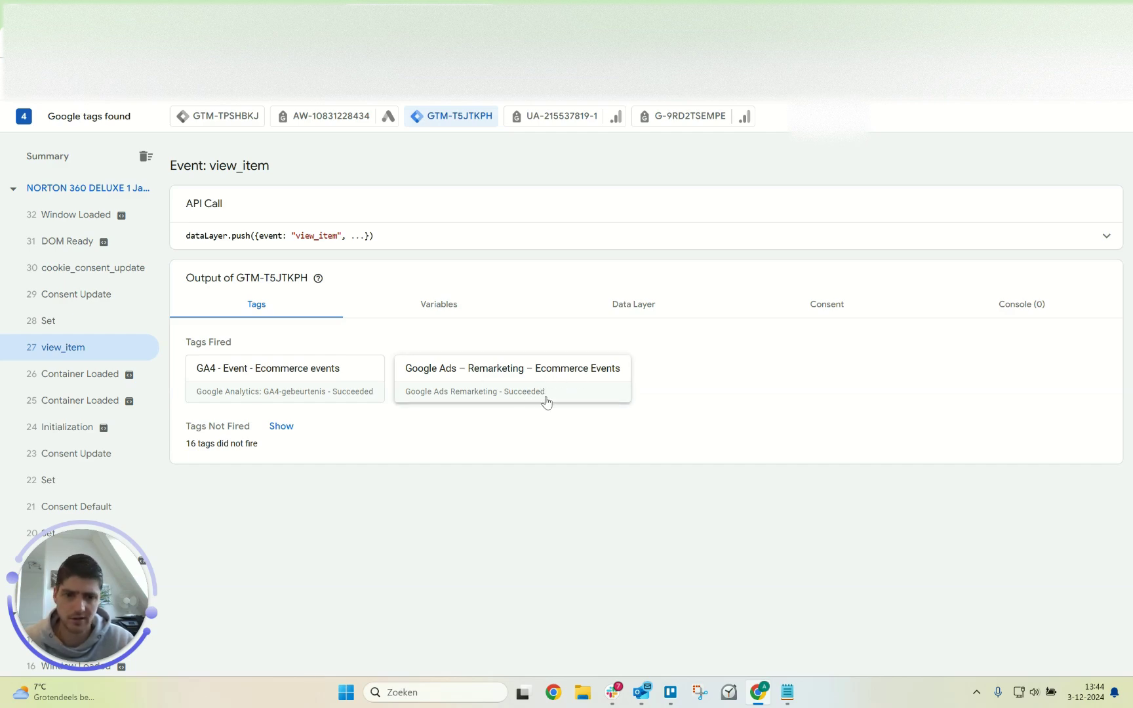
pyautogui.click(519, 392)
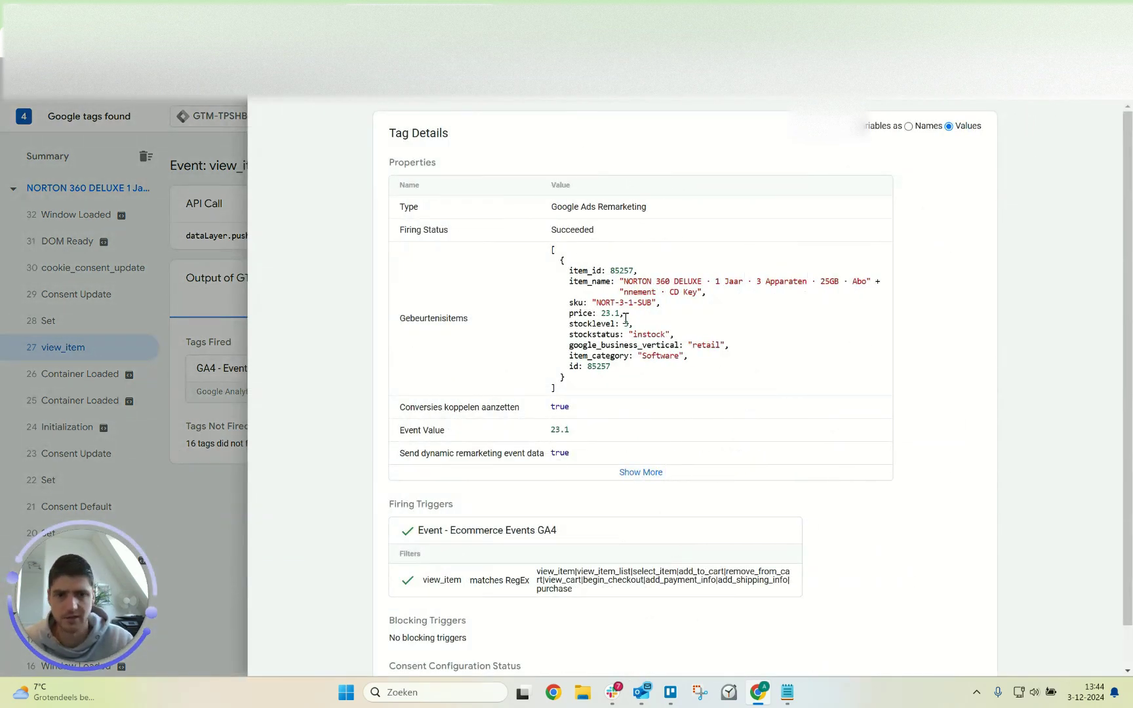
pyautogui.click(641, 473)
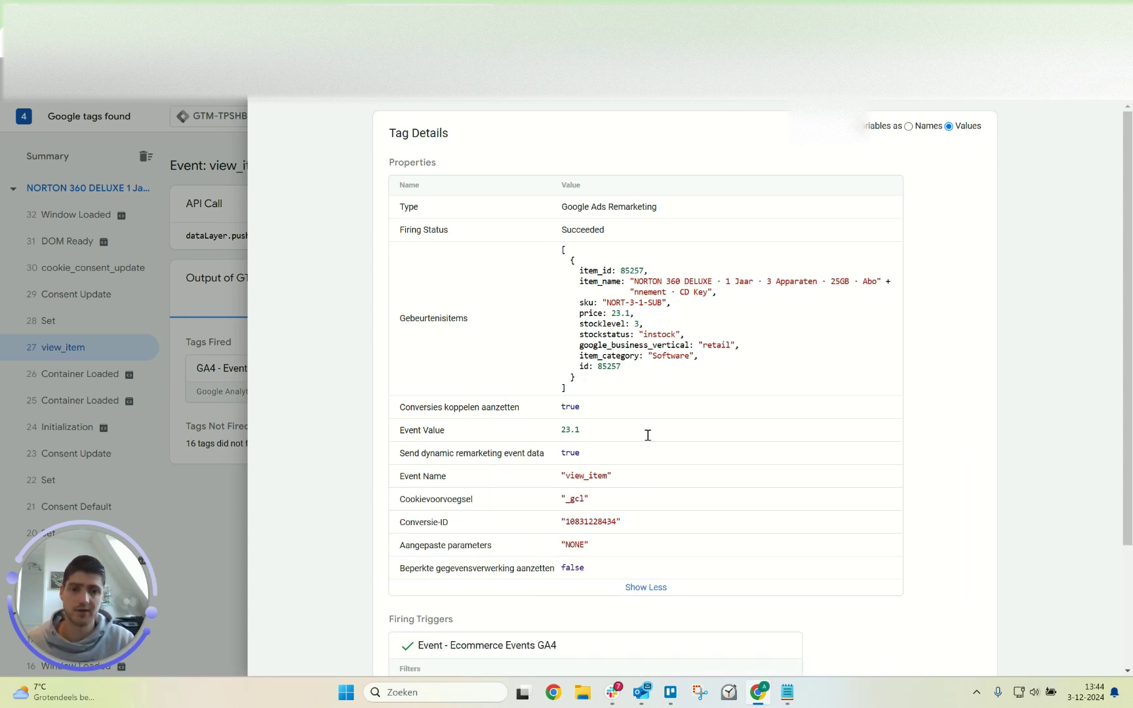
pyautogui.moveTo(587, 431); pyautogui.dragTo(558, 430)
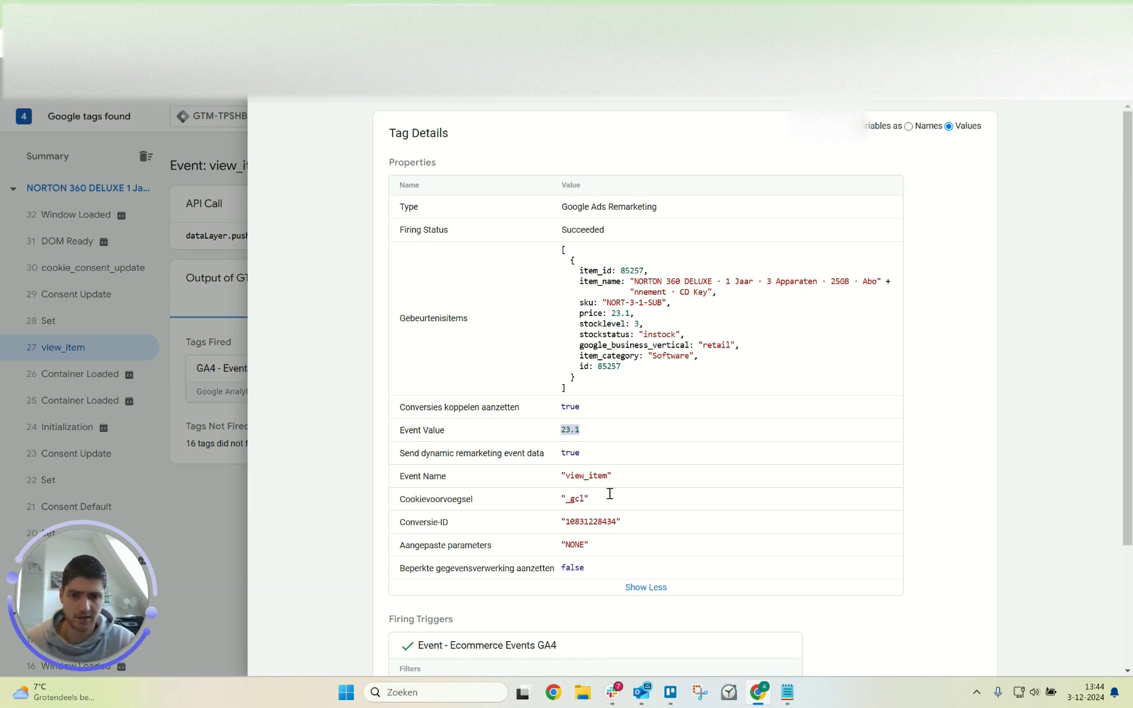
pyautogui.moveTo(610, 476); pyautogui.dragTo(571, 480)
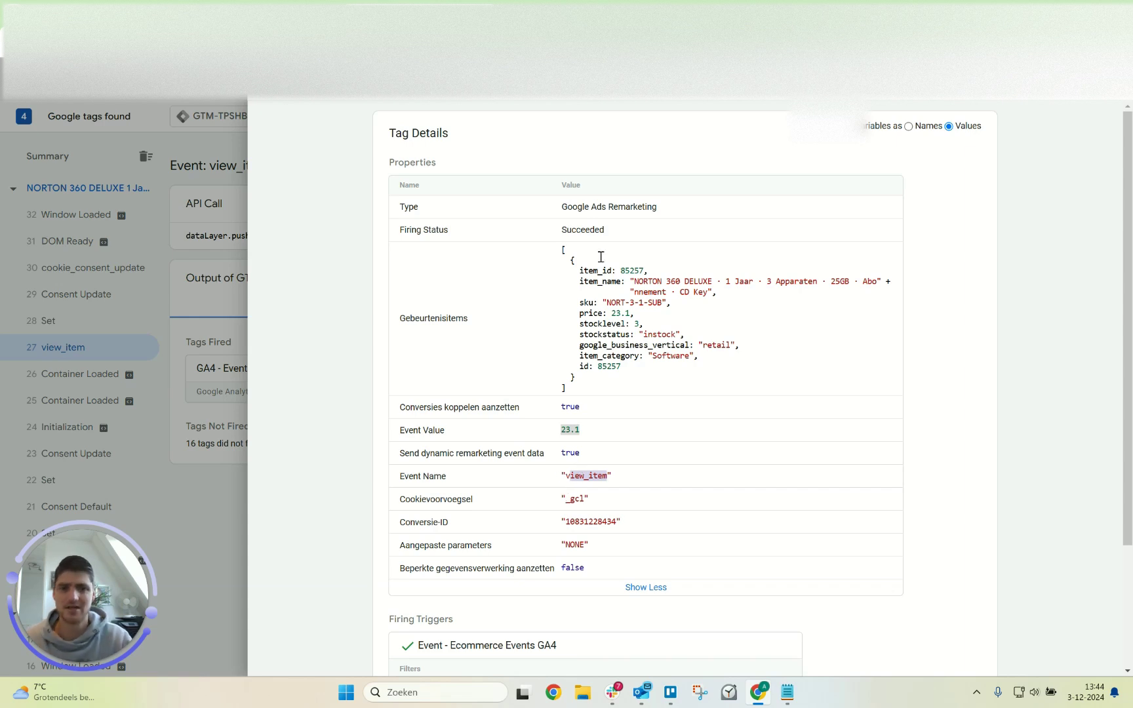
pyautogui.moveTo(590, 379); pyautogui.dragTo(561, 249)
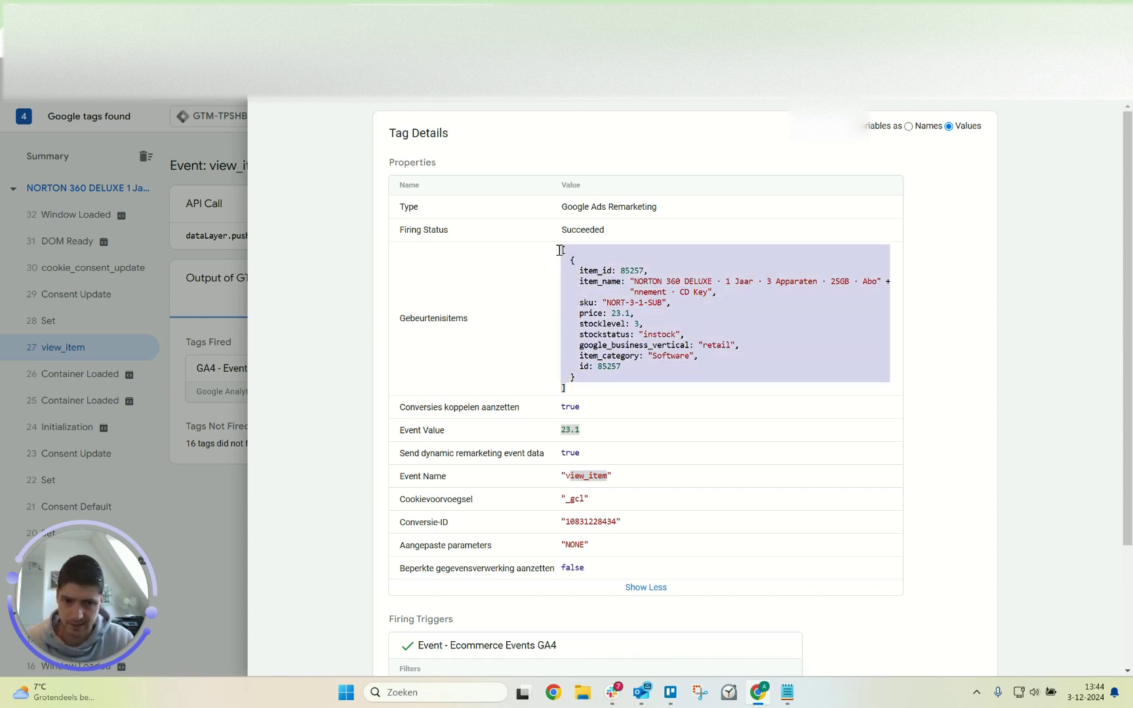
pyautogui.click(618, 307)
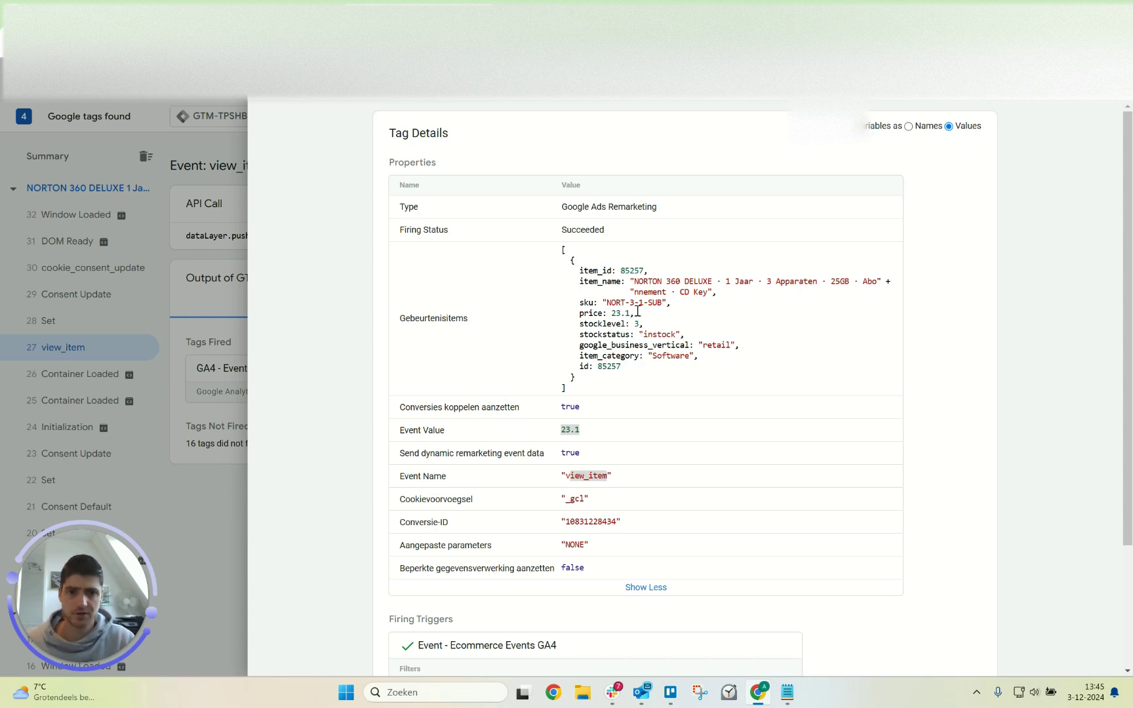
pyautogui.moveTo(628, 365); pyautogui.dragTo(608, 366)
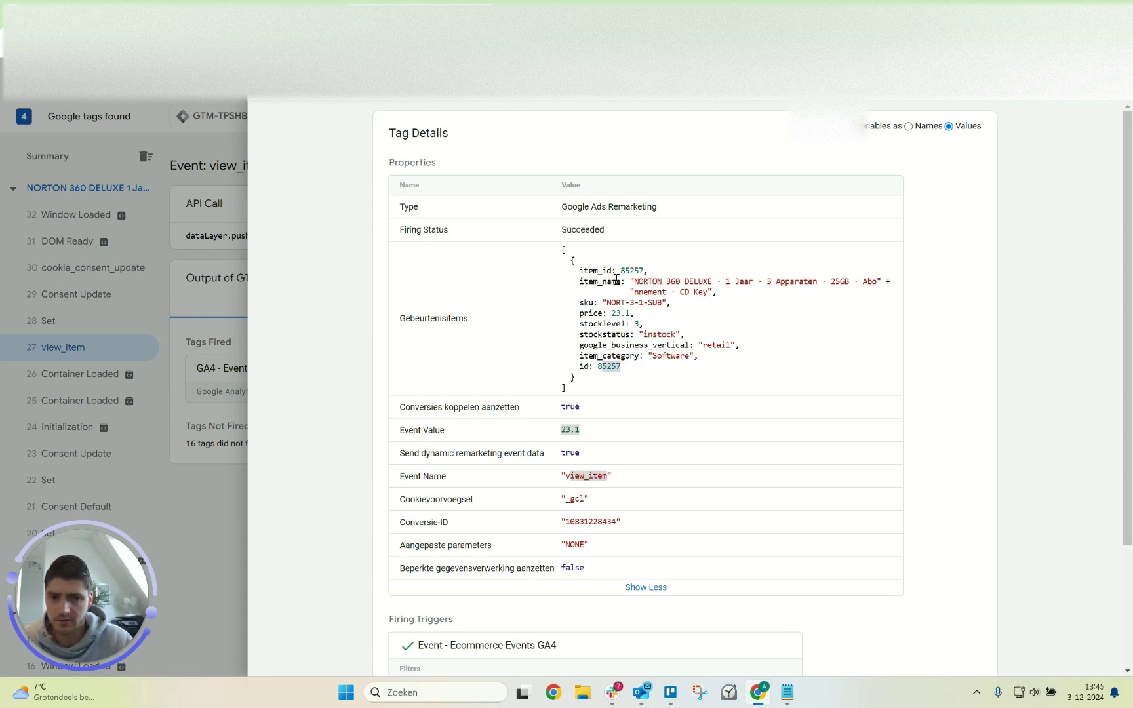
pyautogui.click(611, 362)
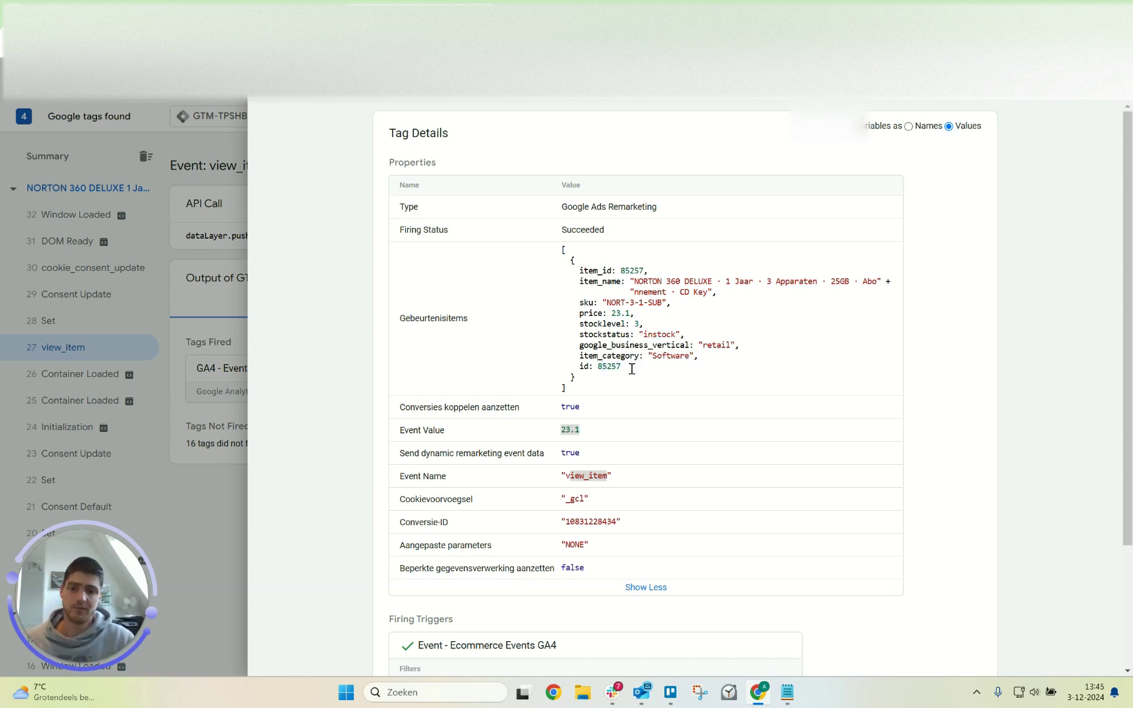
pyautogui.moveTo(624, 365); pyautogui.dragTo(584, 365)
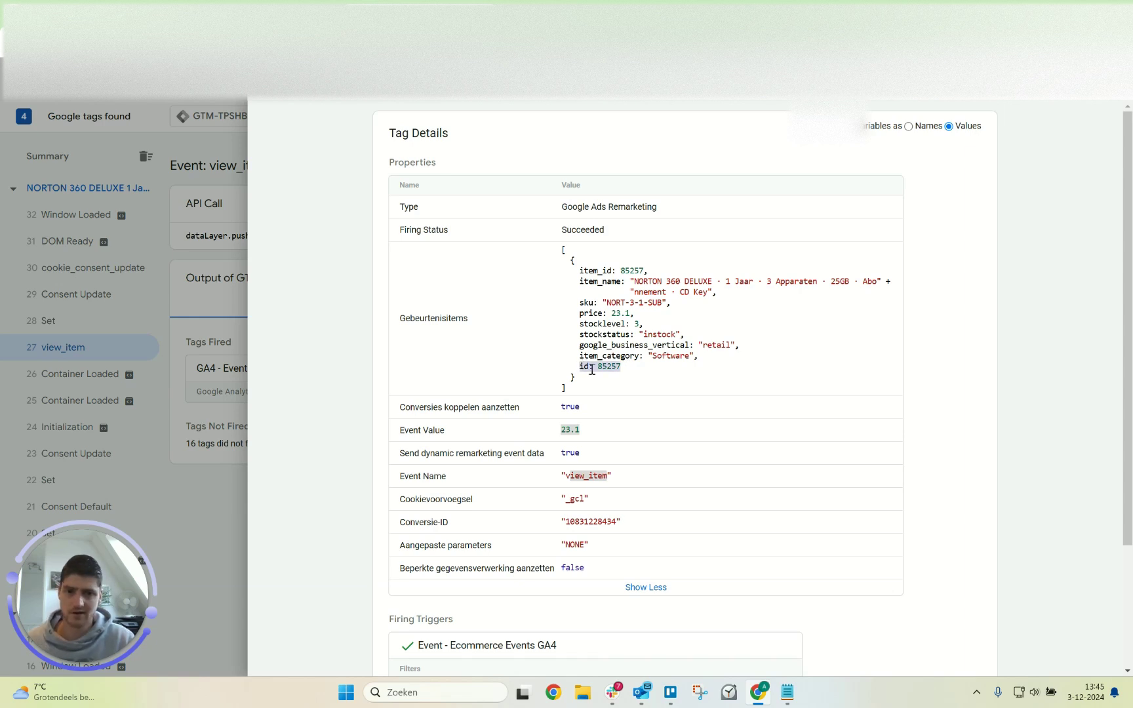
pyautogui.moveTo(651, 271); pyautogui.dragTo(575, 271)
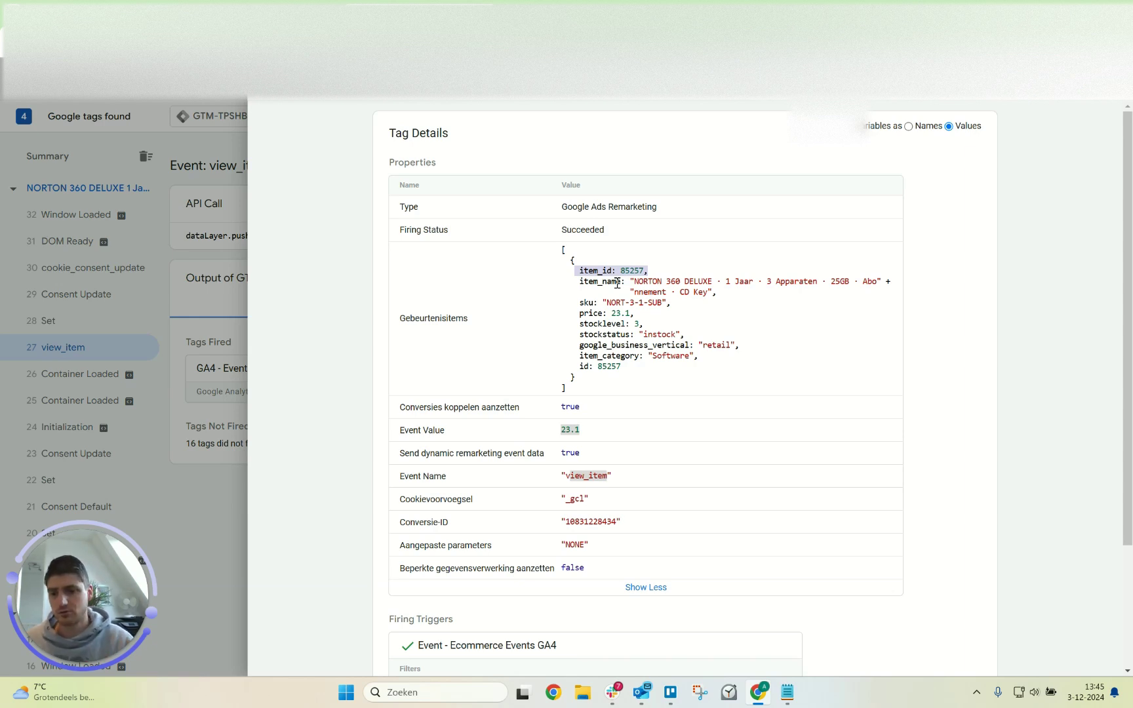
pyautogui.moveTo(585, 273)
pyautogui.mouseDown()
pyautogui.moveTo(624, 265)
pyautogui.moveTo(580, 271)
pyautogui.mouseUp()
pyautogui.moveTo(580, 366); pyautogui.dragTo(631, 367)
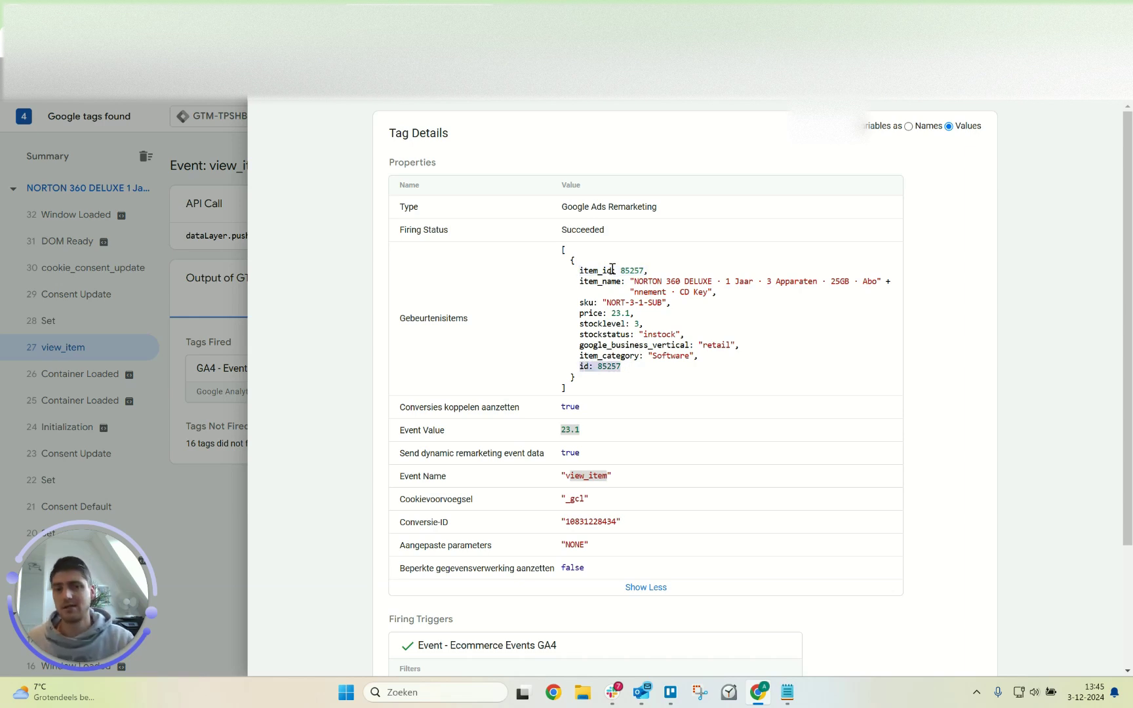
pyautogui.moveTo(631, 368); pyautogui.dragTo(581, 365)
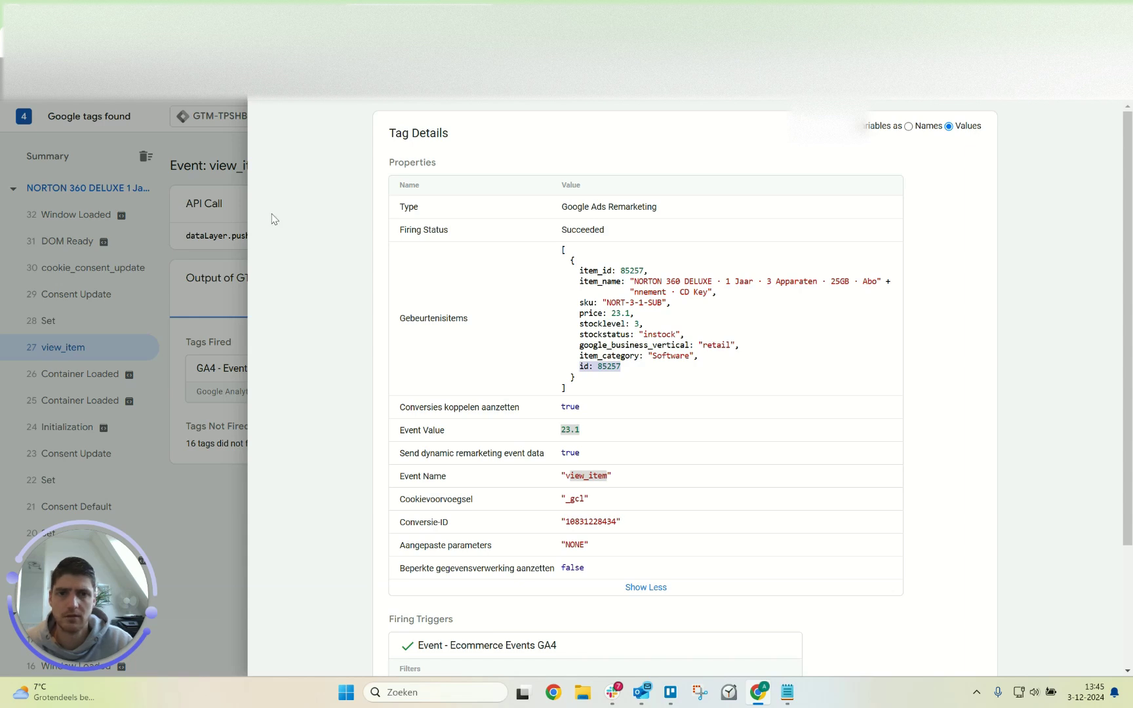
pyautogui.click(630, 355)
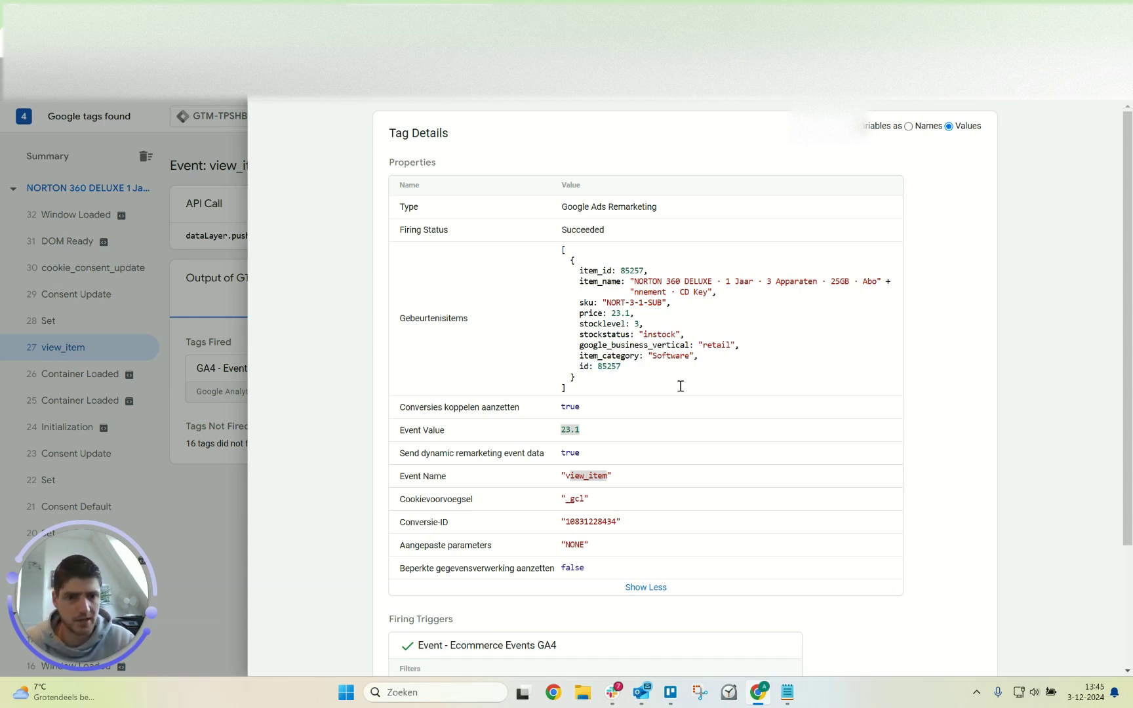